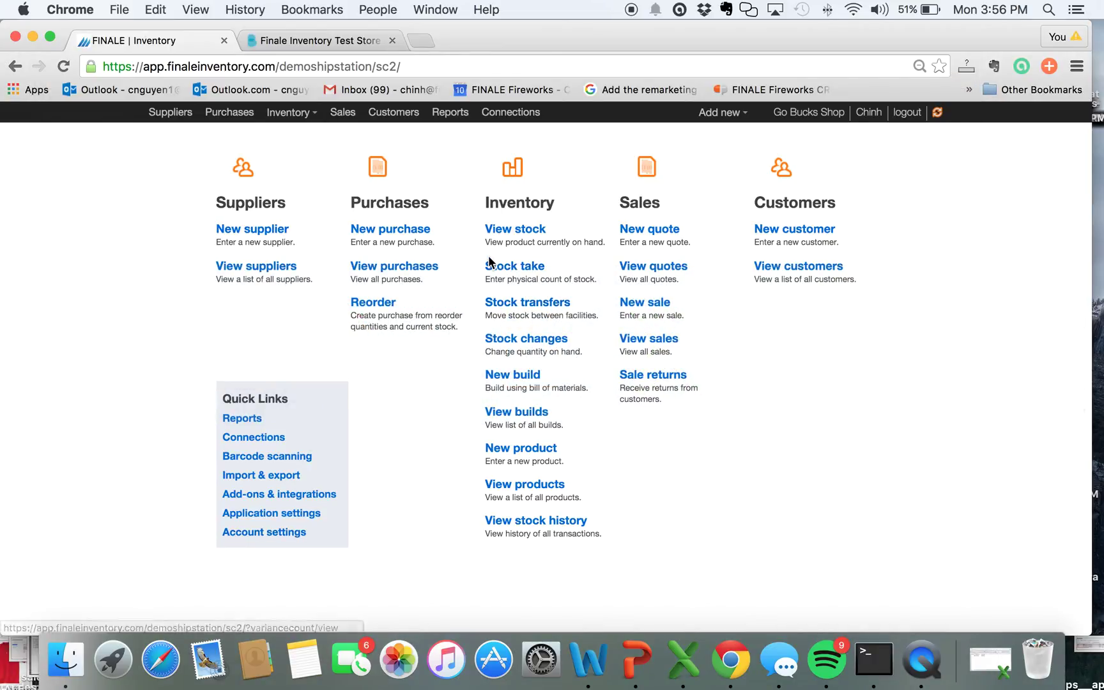
Search the stock list for 'polo -' so only the Blue and Silver Polo Shirt test products remain
{"action": "left_click", "coordinate": [515, 228]}
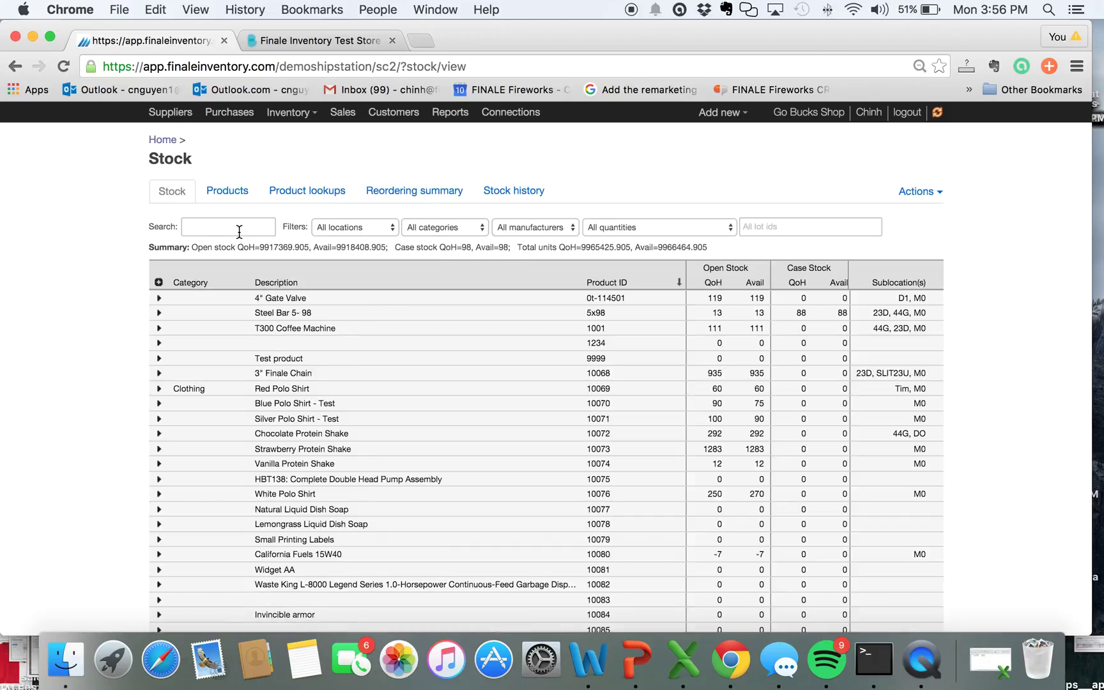
{"action": "left_click", "coordinate": [239, 229]}
{"action": "type", "text": "pol"}
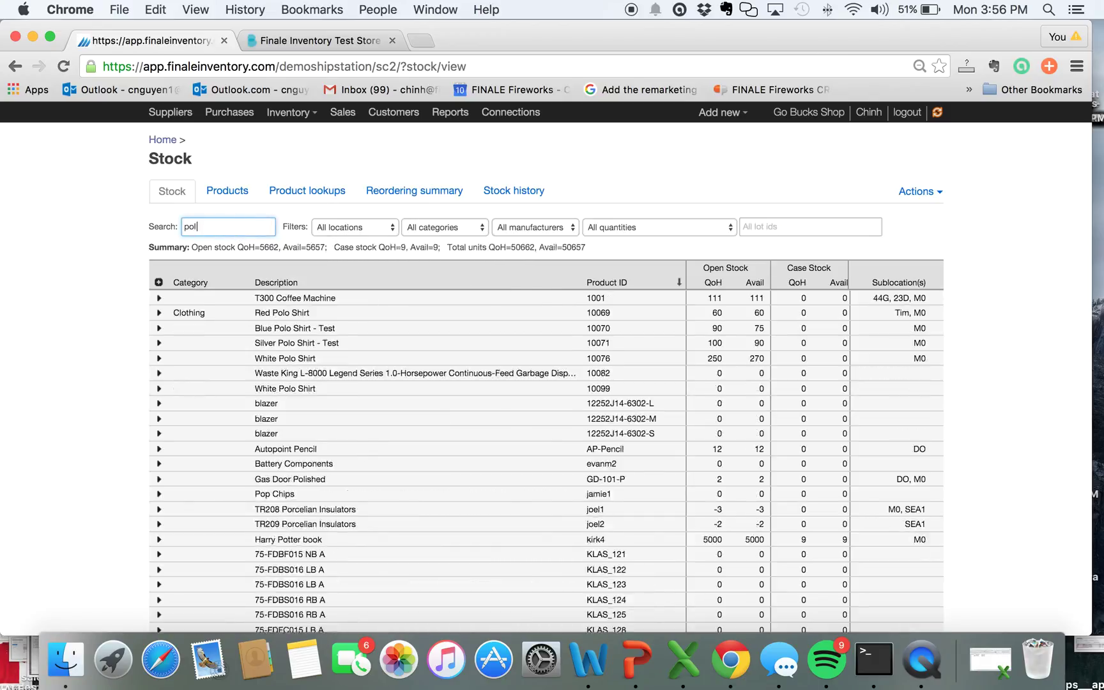
{"action": "type", "text": "o -tes"}
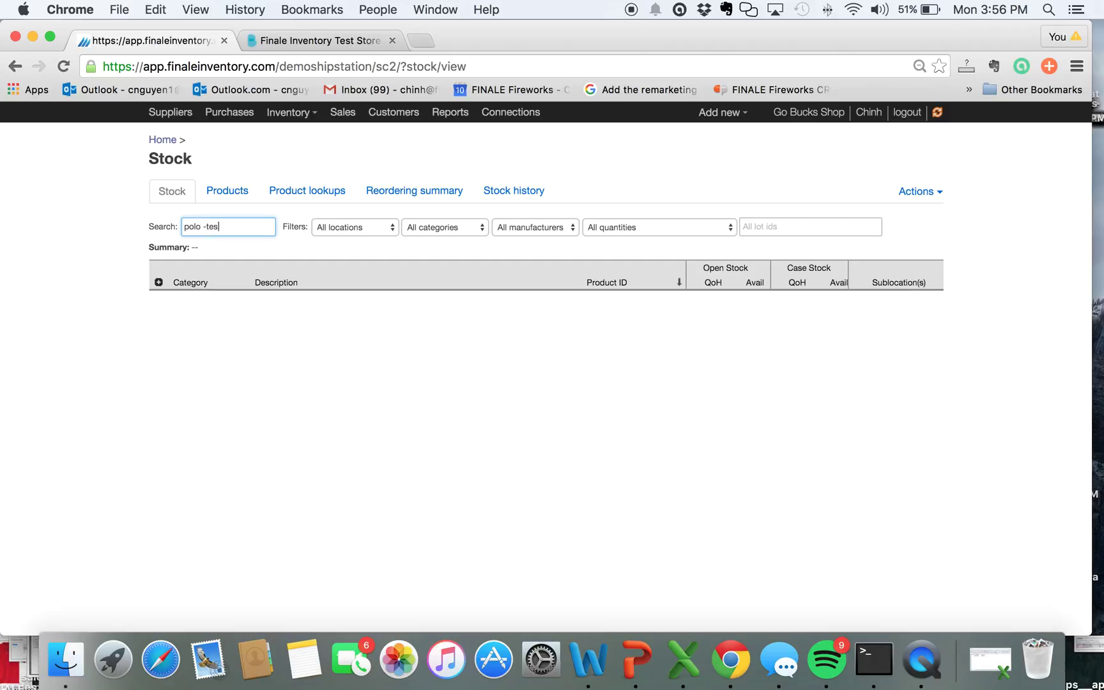
{"action": "key", "text": "BackSpace"}
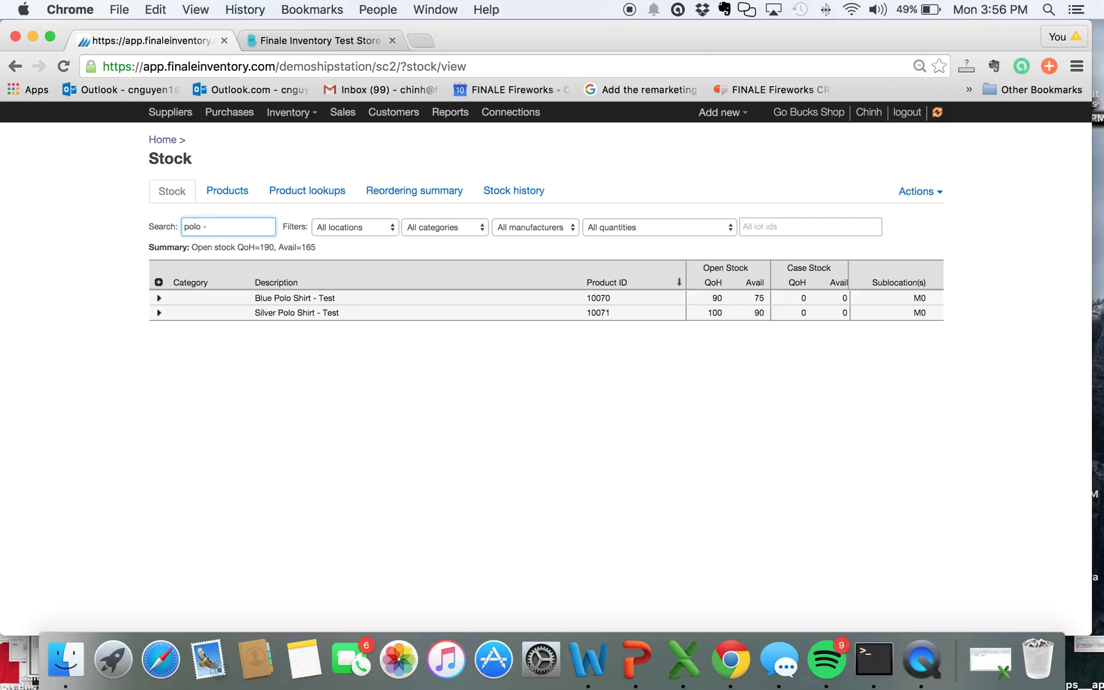
{"action": "left_click", "coordinate": [306, 304]}
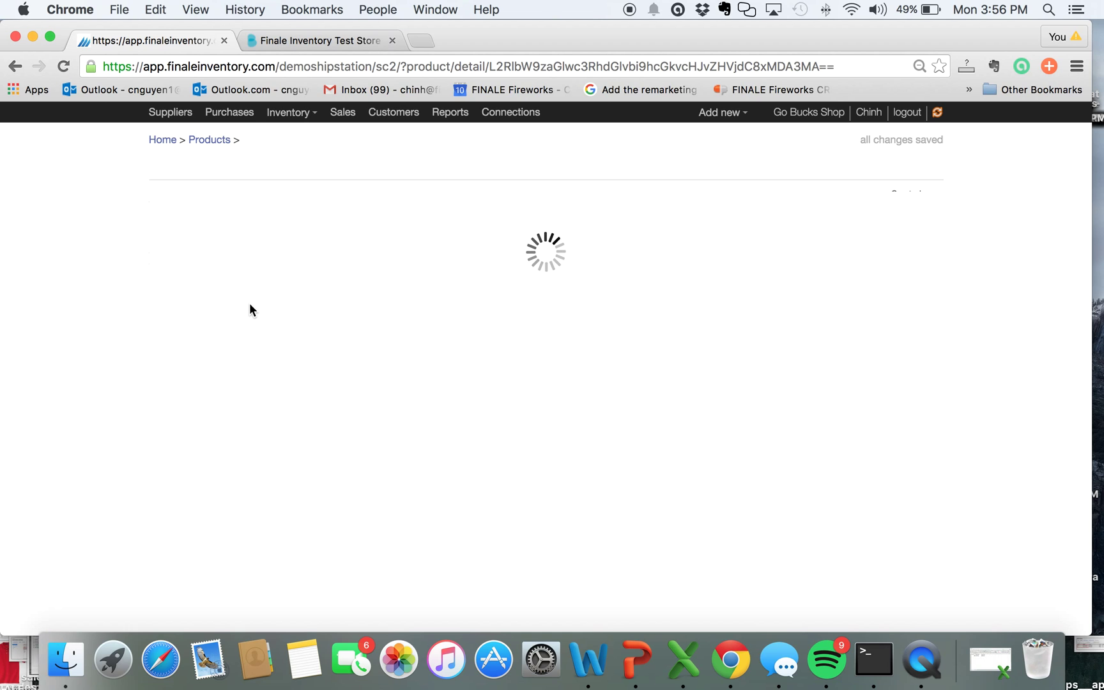
{"action": "scroll", "coordinate": [229, 313], "scroll_direction": "down", "scroll_amount": 2}
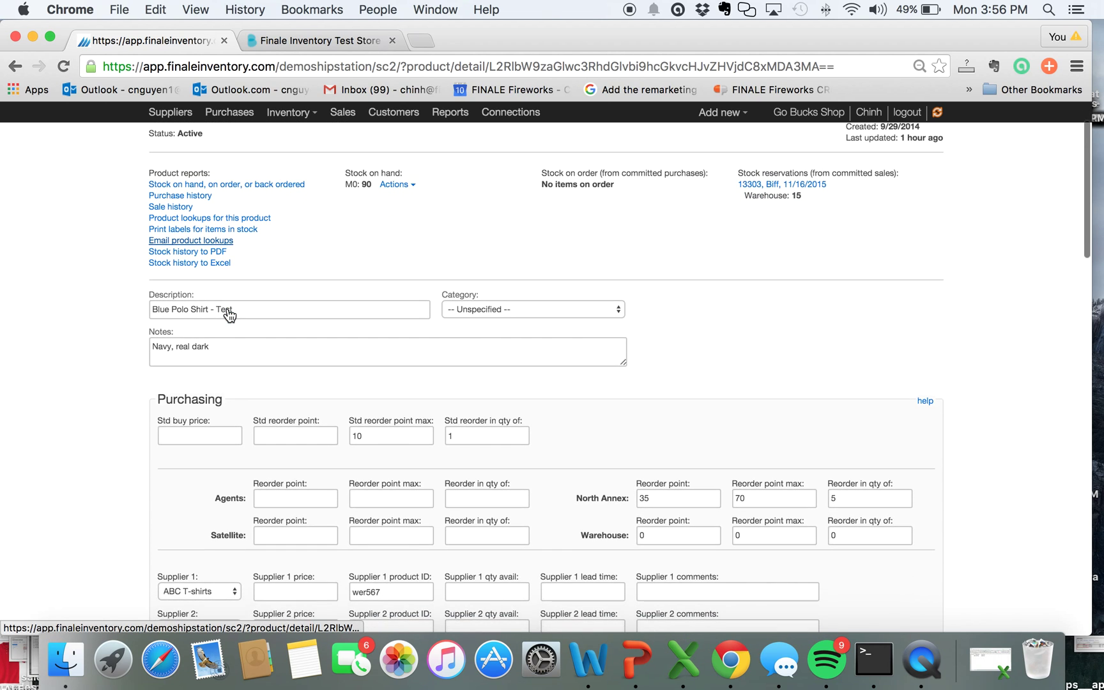
{"action": "scroll", "coordinate": [229, 313], "scroll_direction": "down", "scroll_amount": 3}
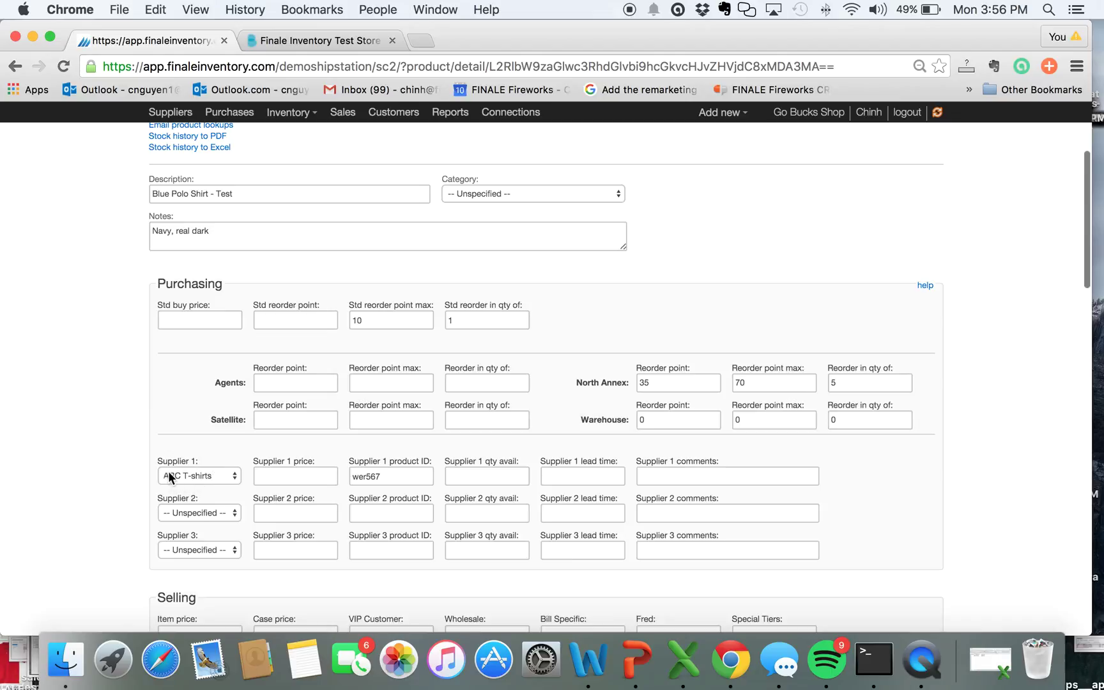
{"action": "double_click", "coordinate": [451, 461]}
{"action": "left_click_drag", "start_coordinate": [489, 468], "coordinate": [520, 461]}
{"action": "left_click", "coordinate": [478, 481]}
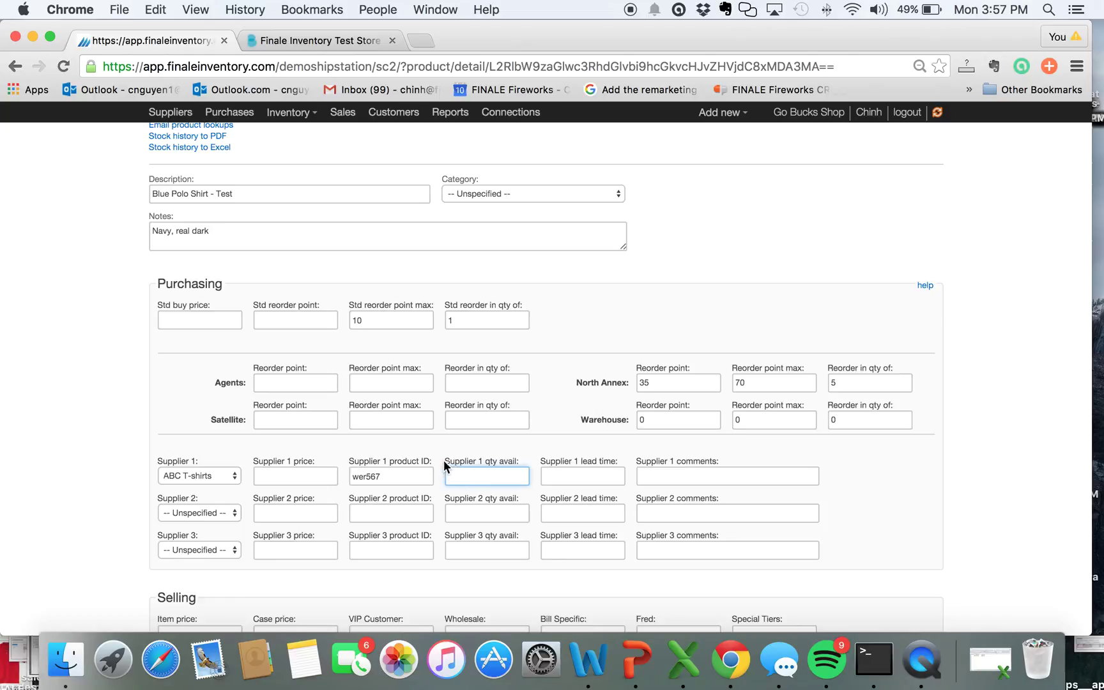
{"action": "left_click_drag", "start_coordinate": [445, 466], "coordinate": [519, 463]}
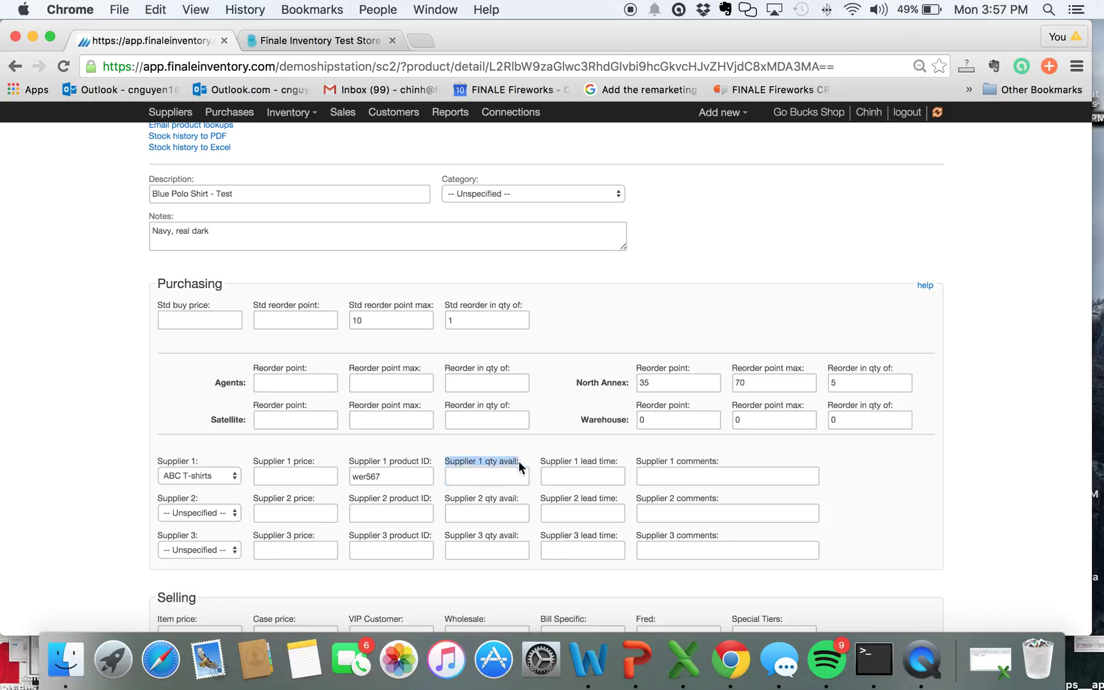
{"action": "left_click", "coordinate": [492, 483]}
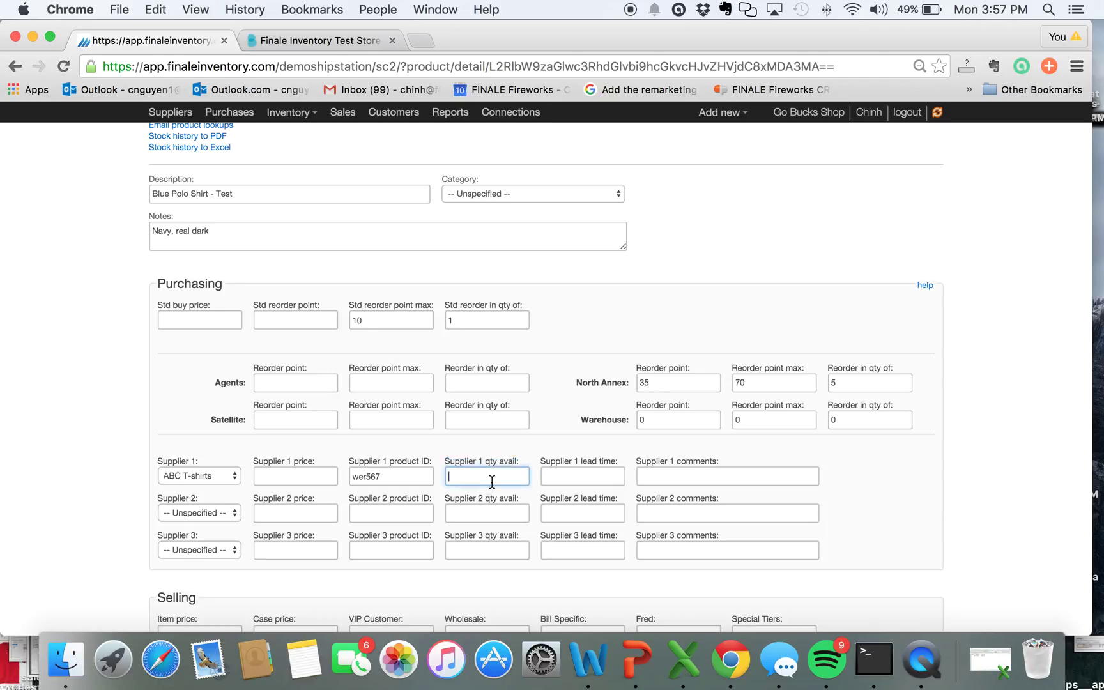
{"action": "scroll", "coordinate": [155, 250], "scroll_direction": "up", "scroll_amount": 5}
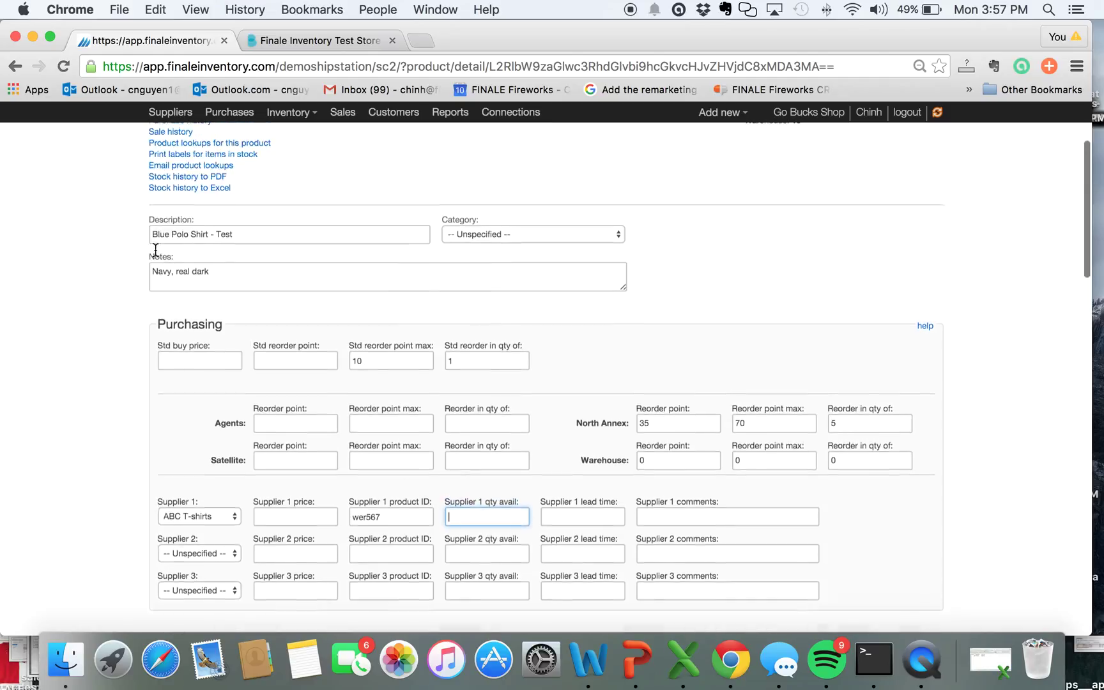
{"action": "left_click", "coordinate": [155, 253]}
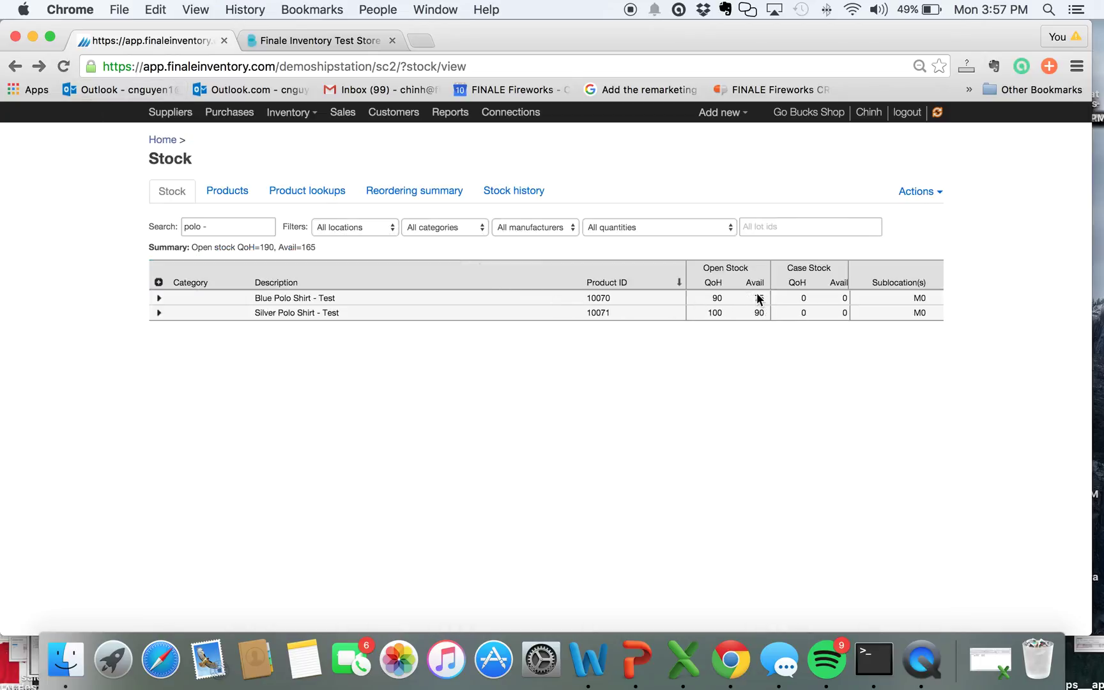
Enter 1000 as Supplier 1 available quantity on Blue Polo Shirt - Test and save, giving 1075
{"action": "left_click", "coordinate": [312, 300]}
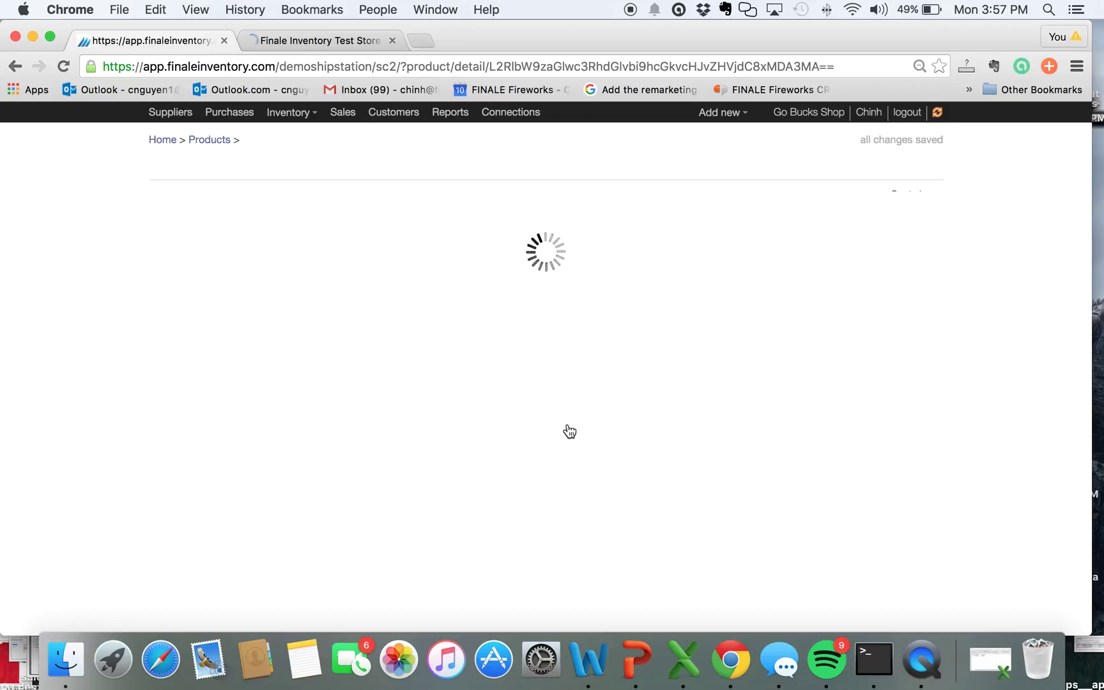
{"action": "scroll", "coordinate": [511, 434], "scroll_direction": "down", "scroll_amount": 1}
{"action": "scroll", "coordinate": [505, 441], "scroll_direction": "down", "scroll_amount": 8}
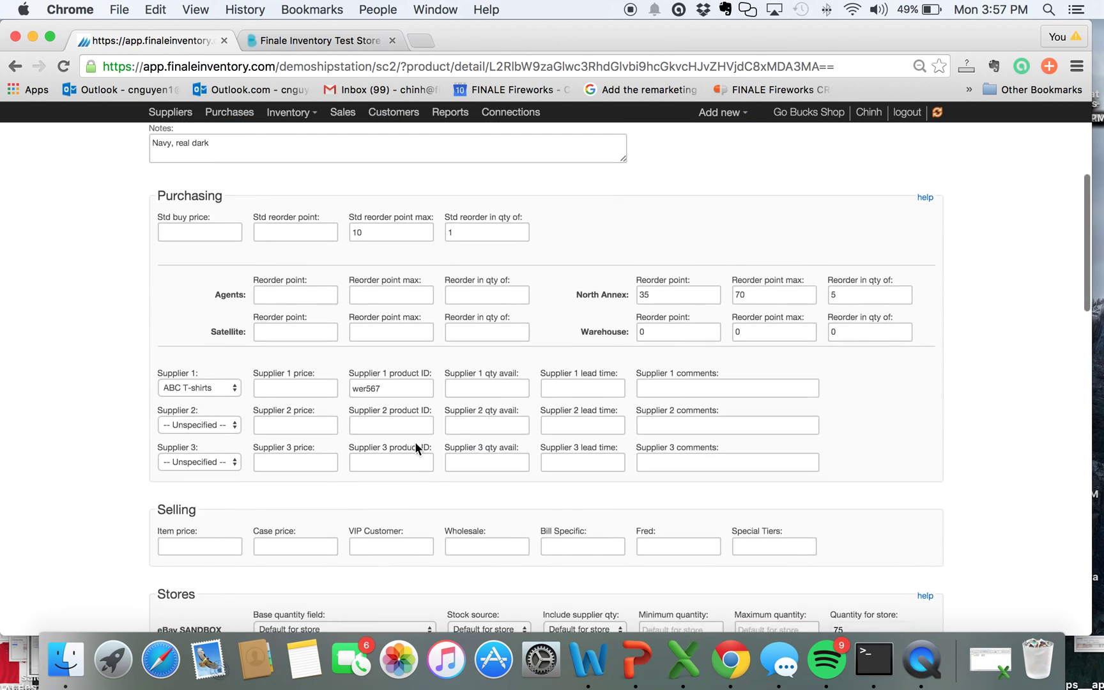
{"action": "left_click", "coordinate": [476, 380]}
{"action": "type", "text": "1000"}
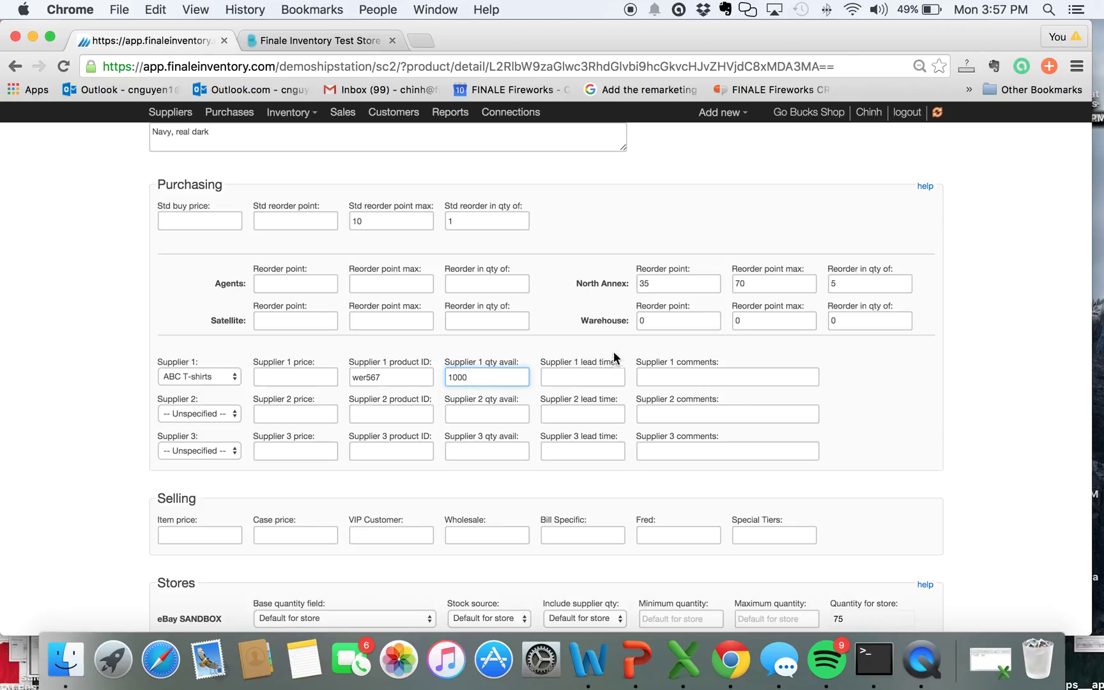
{"action": "left_click", "coordinate": [552, 342]}
{"action": "scroll", "coordinate": [551, 383], "scroll_direction": "down", "scroll_amount": 2}
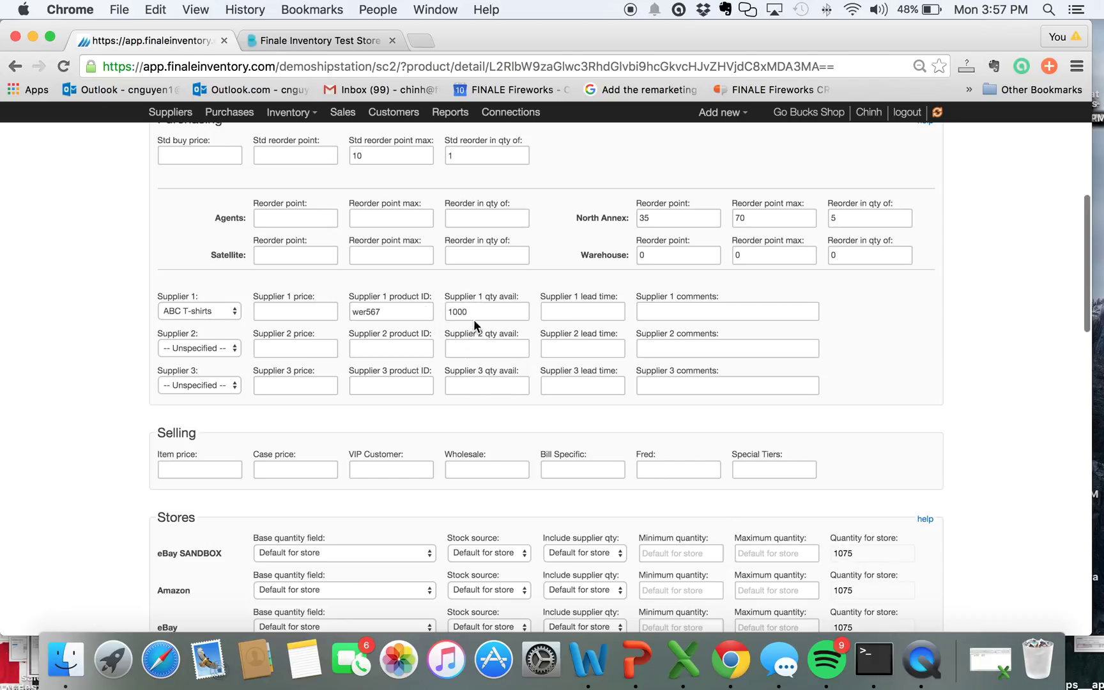
{"action": "scroll", "coordinate": [473, 319], "scroll_direction": "up", "scroll_amount": 10}
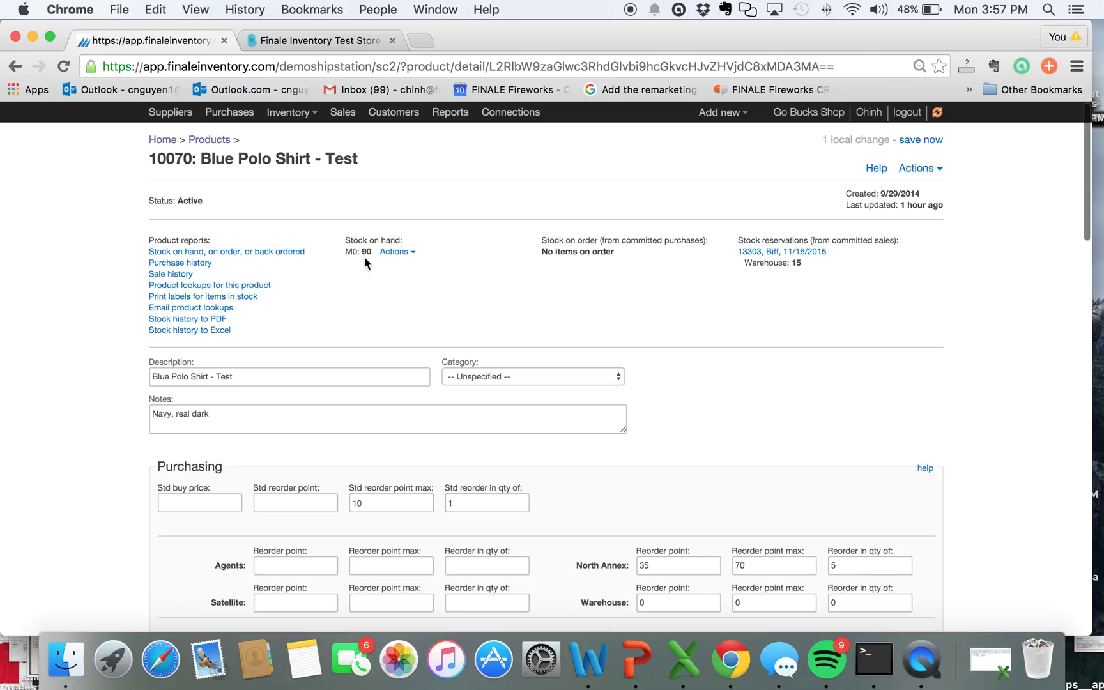
{"action": "left_click", "coordinate": [923, 141]}
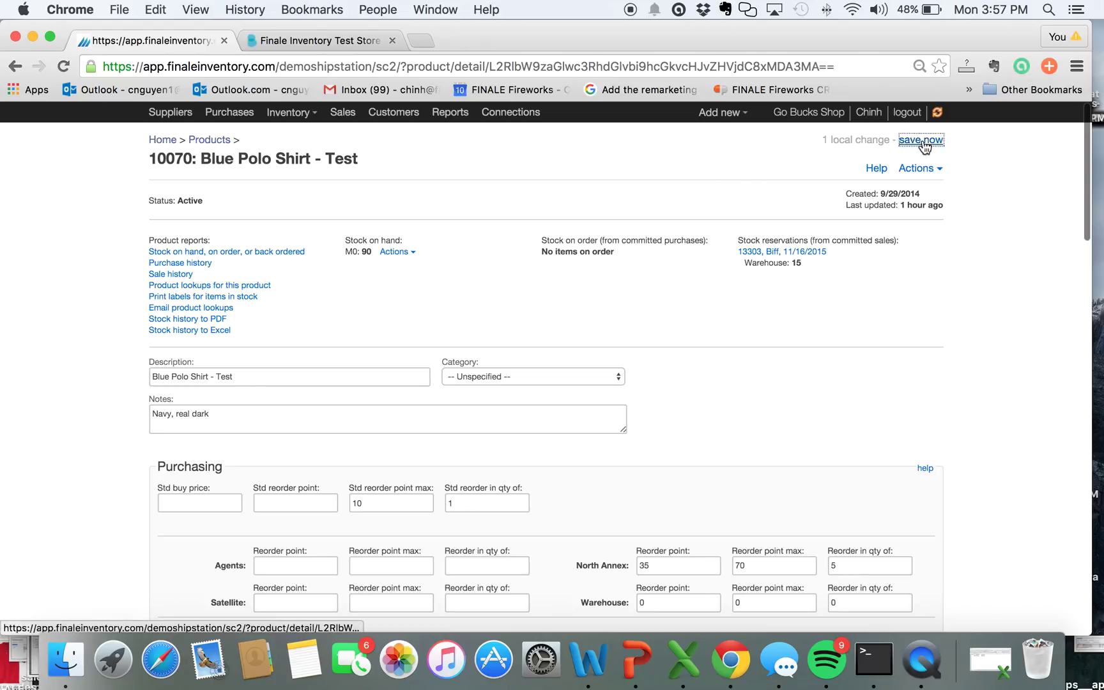
{"action": "left_click", "coordinate": [15, 66]}
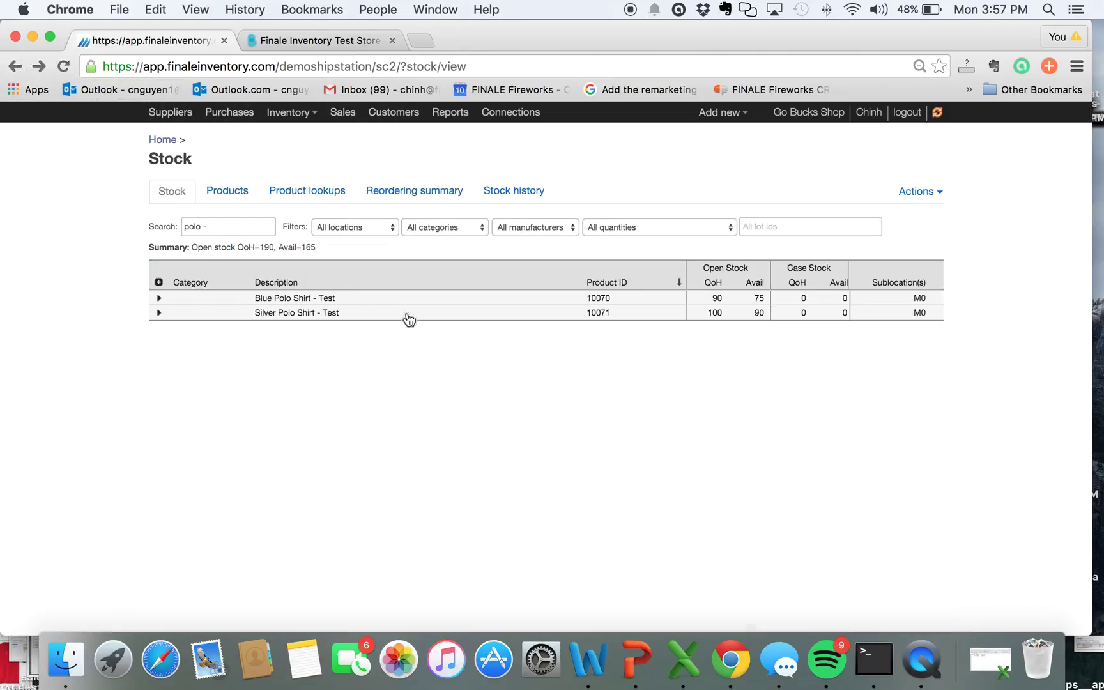
Set the Silver Polo Shirt - Test Supplier 1 available quantity to 500
{"action": "left_click", "coordinate": [599, 313]}
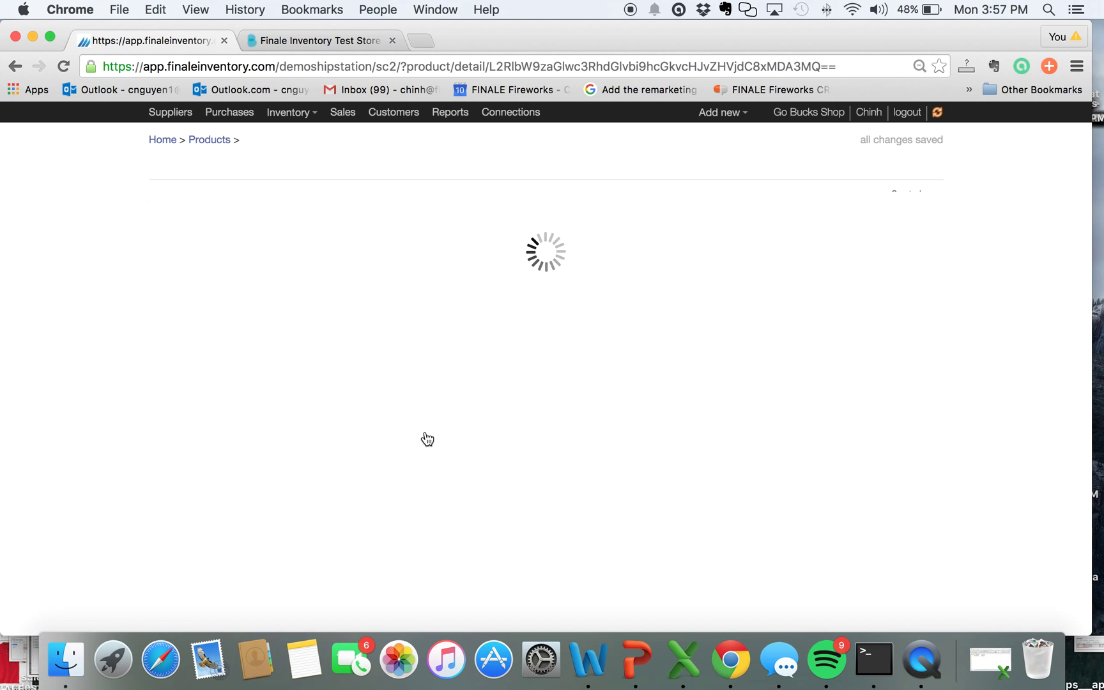
{"action": "scroll", "coordinate": [405, 428], "scroll_direction": "down", "scroll_amount": 3}
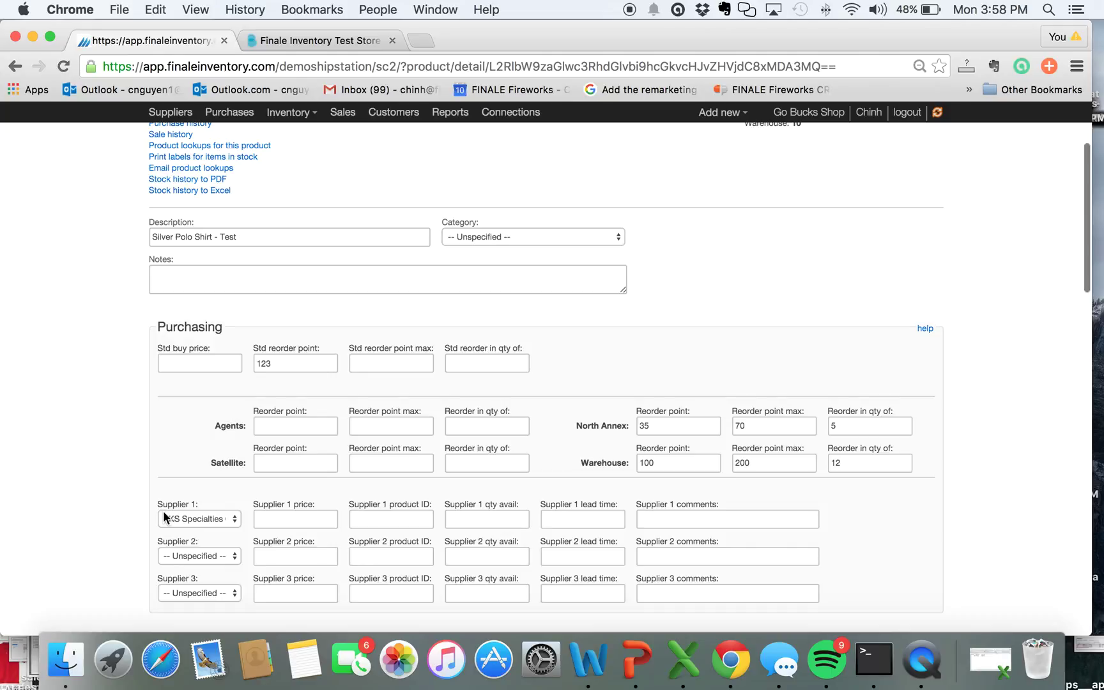
{"action": "left_click", "coordinate": [487, 520]}
{"action": "type", "text": "1"}
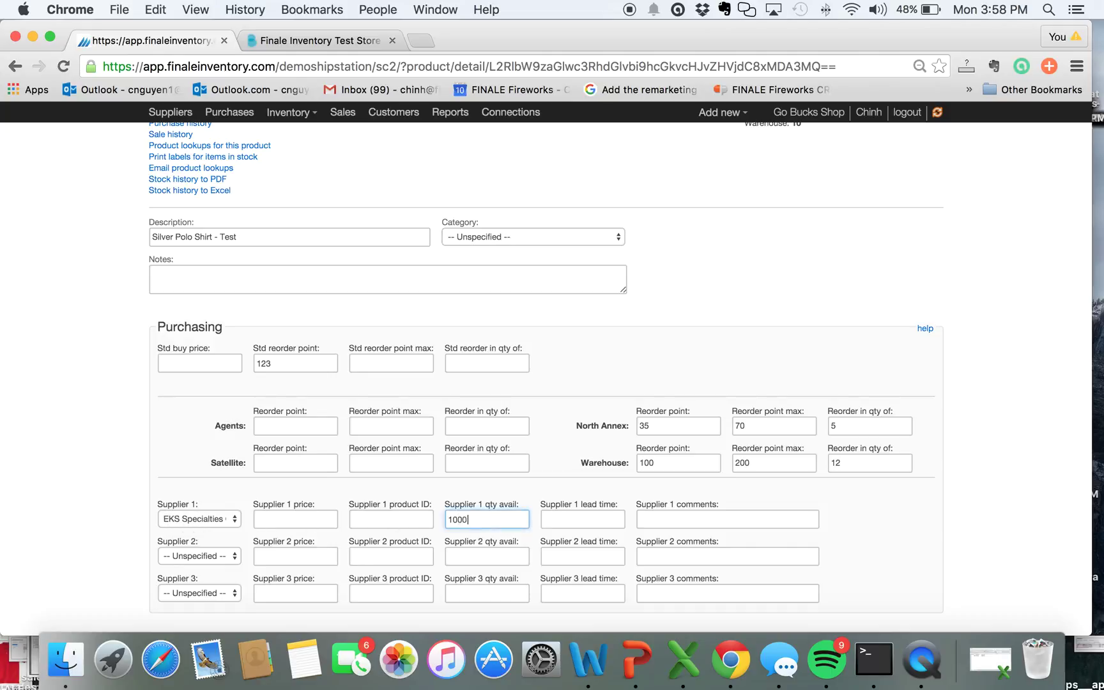
{"action": "key", "text": "BackSpace"}
{"action": "type", "text": "5"}
Add ABC T-shirts as supplier 2 with 500 available and save the product
{"action": "left_click", "coordinate": [169, 554]}
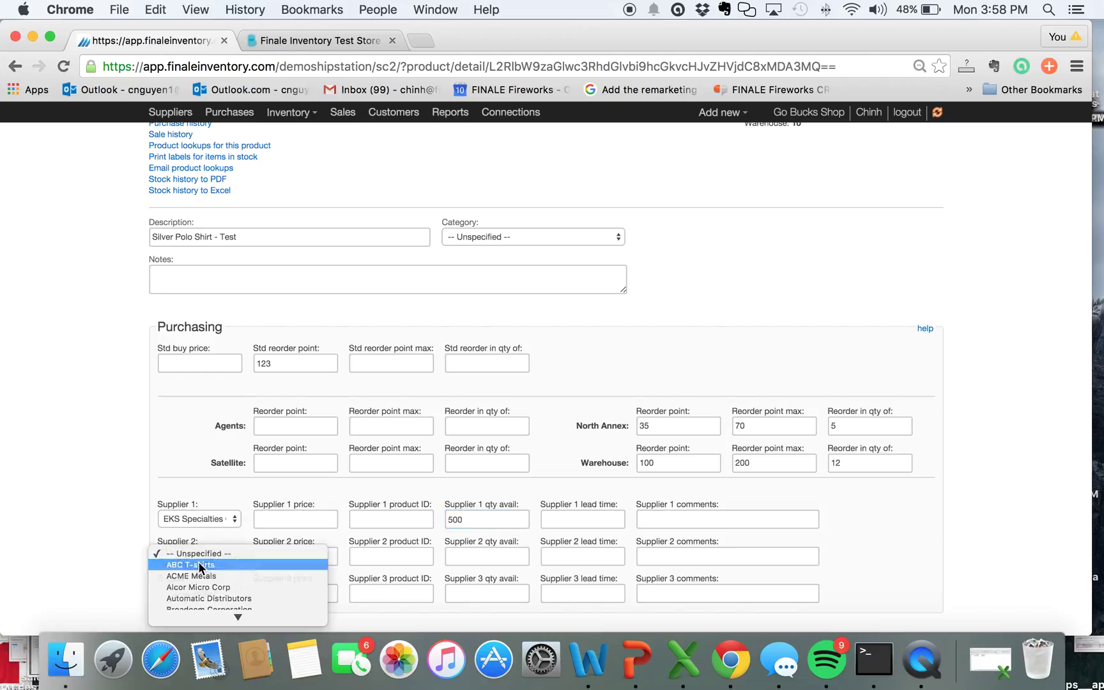
{"action": "left_click", "coordinate": [200, 566]}
{"action": "left_click", "coordinate": [461, 556]}
{"action": "type", "text": "5"}
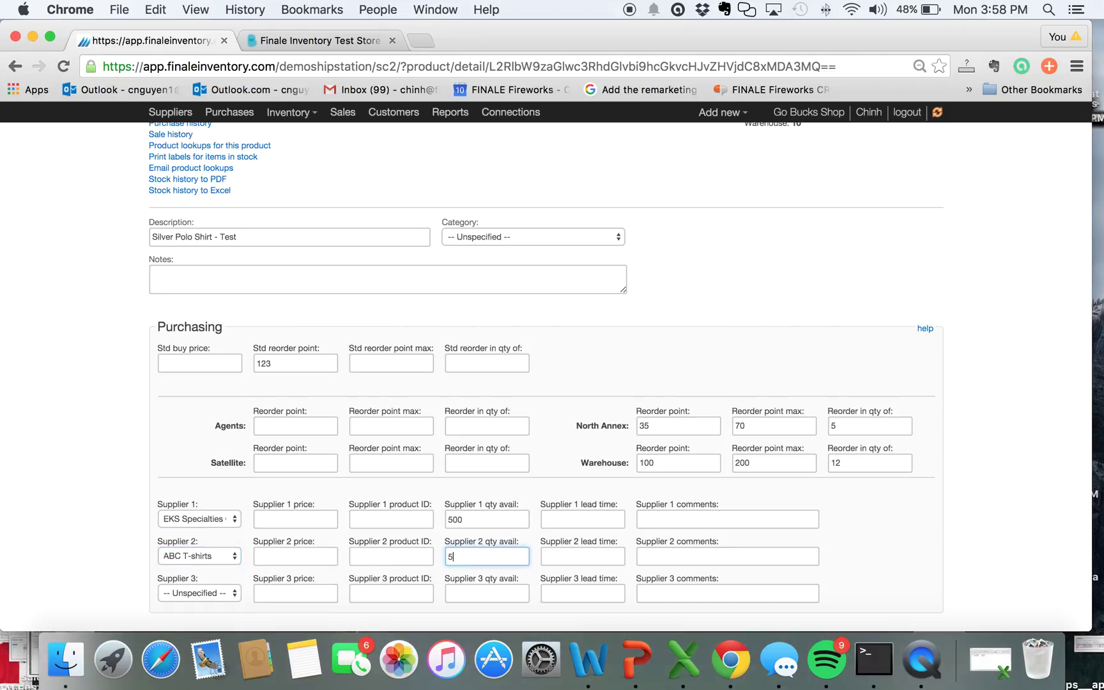
{"action": "left_click", "coordinate": [572, 396]}
{"action": "scroll", "coordinate": [556, 409], "scroll_direction": "down", "scroll_amount": 3}
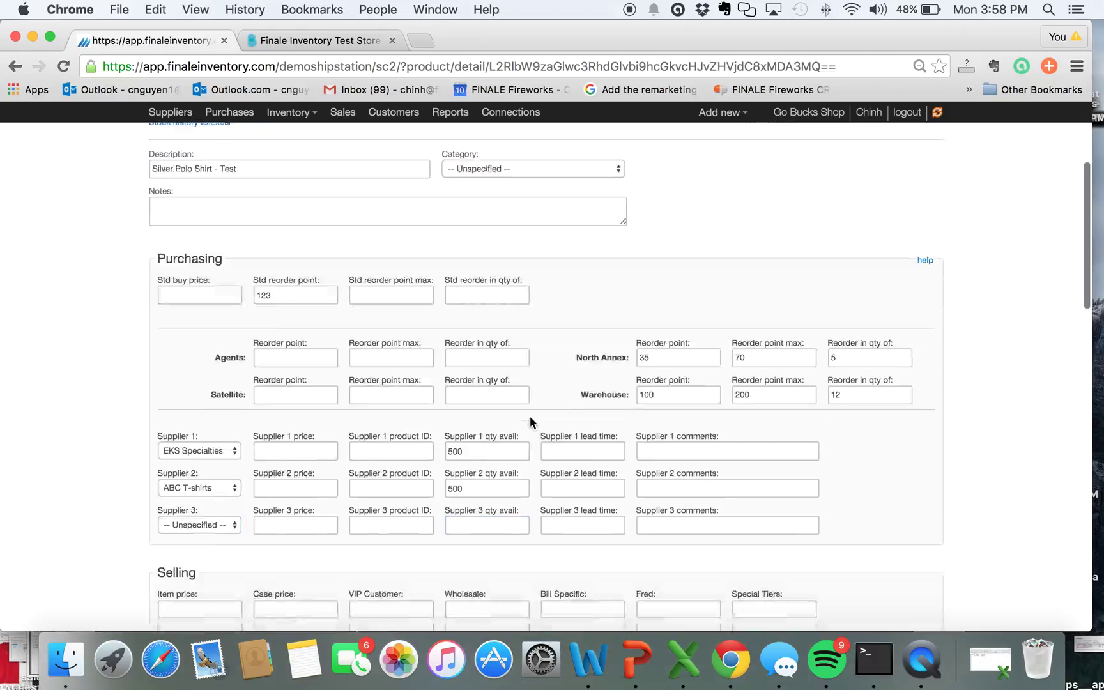
{"action": "scroll", "coordinate": [542, 431], "scroll_direction": "down", "scroll_amount": 6}
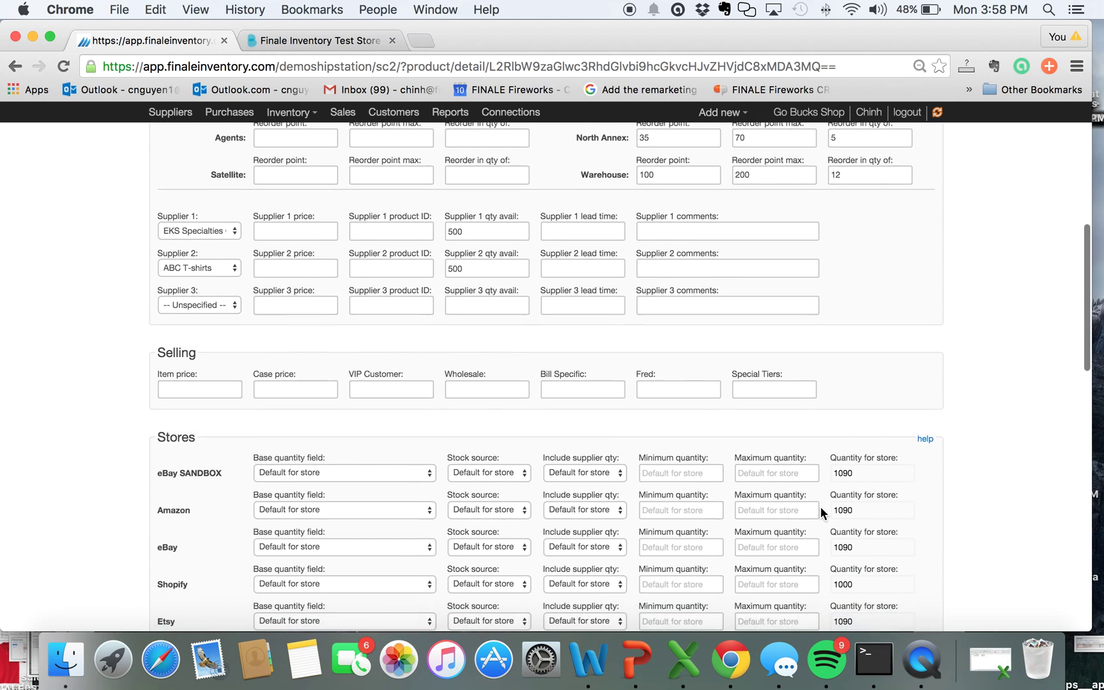
{"action": "scroll", "coordinate": [845, 471], "scroll_direction": "up", "scroll_amount": 10}
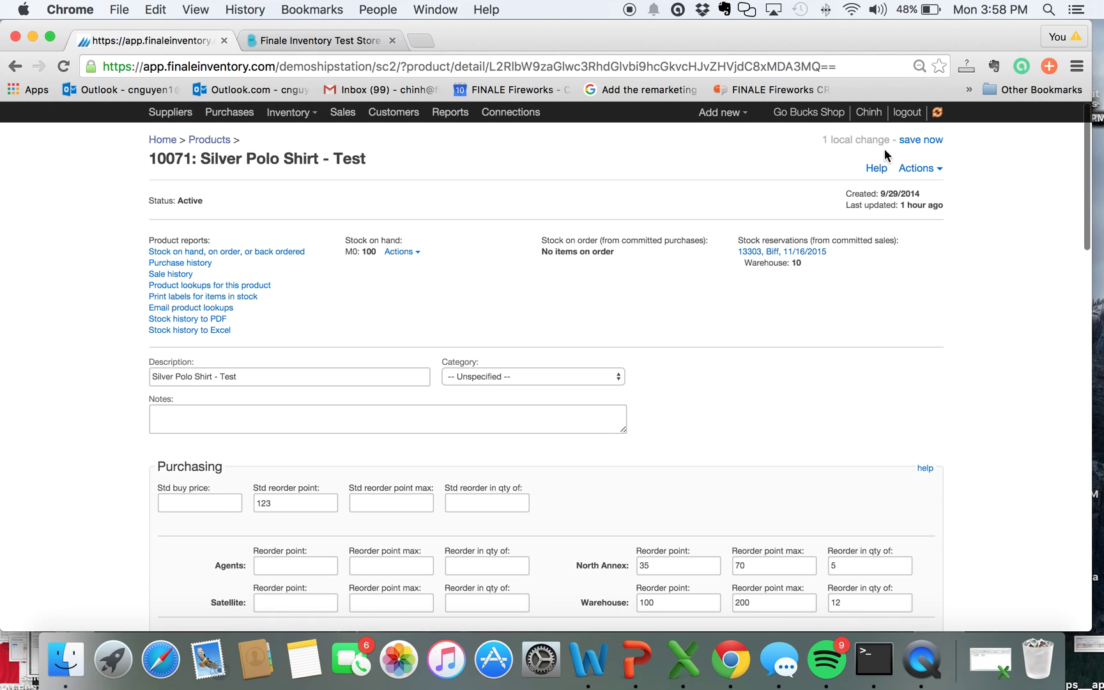
{"action": "left_click", "coordinate": [913, 139]}
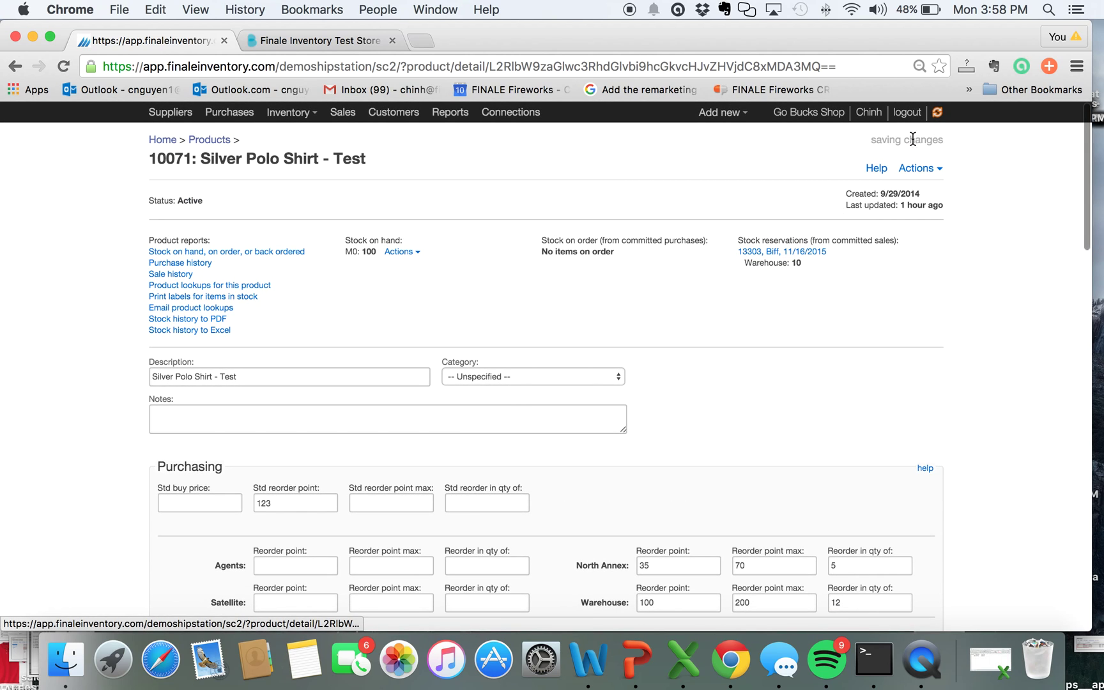
{"action": "left_click", "coordinate": [157, 139]}
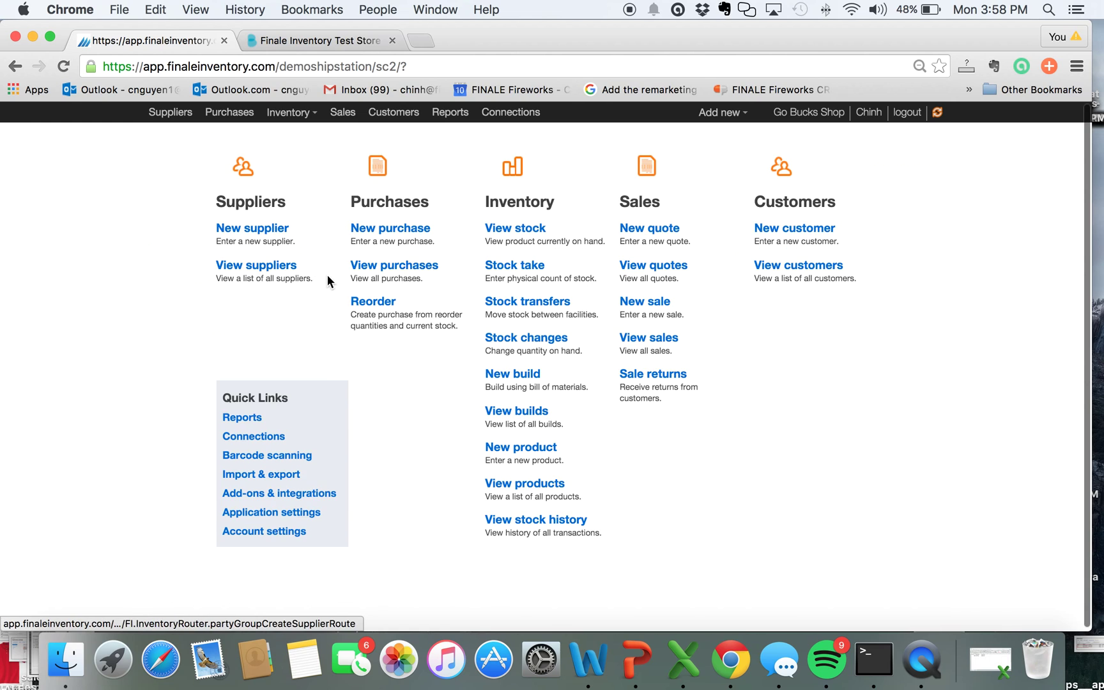
Keep the BigCommerce task's Include supplier quantity option set to All suppliers
{"action": "left_click", "coordinate": [254, 437]}
{"action": "scroll", "coordinate": [445, 439], "scroll_direction": "down", "scroll_amount": 15}
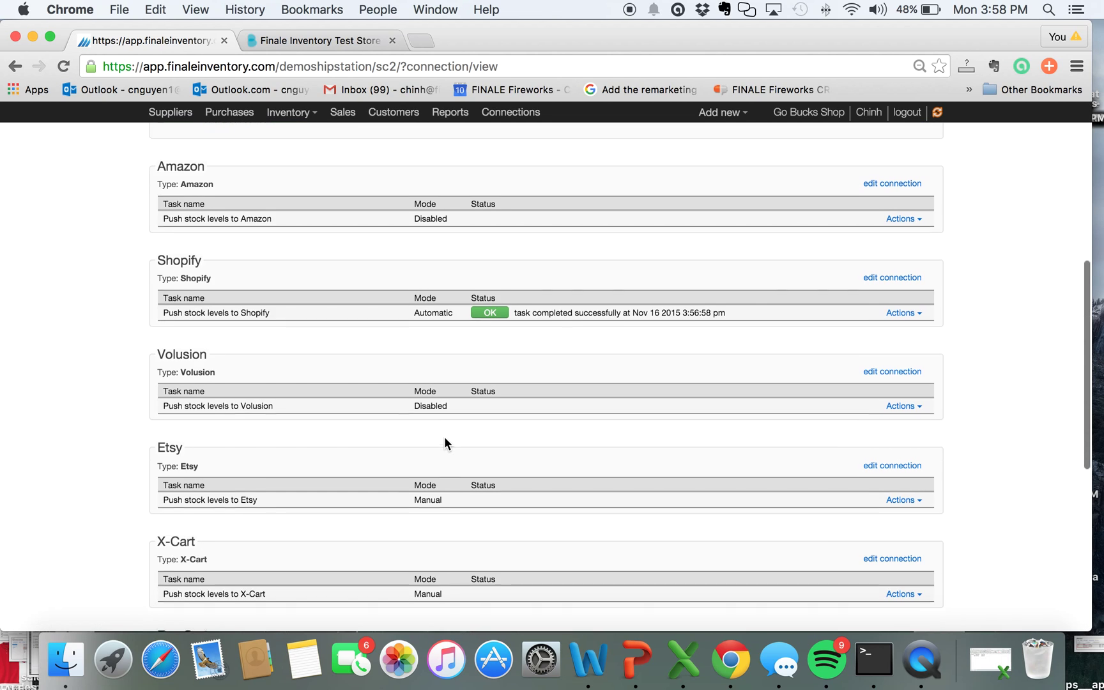
{"action": "left_click", "coordinate": [905, 476]}
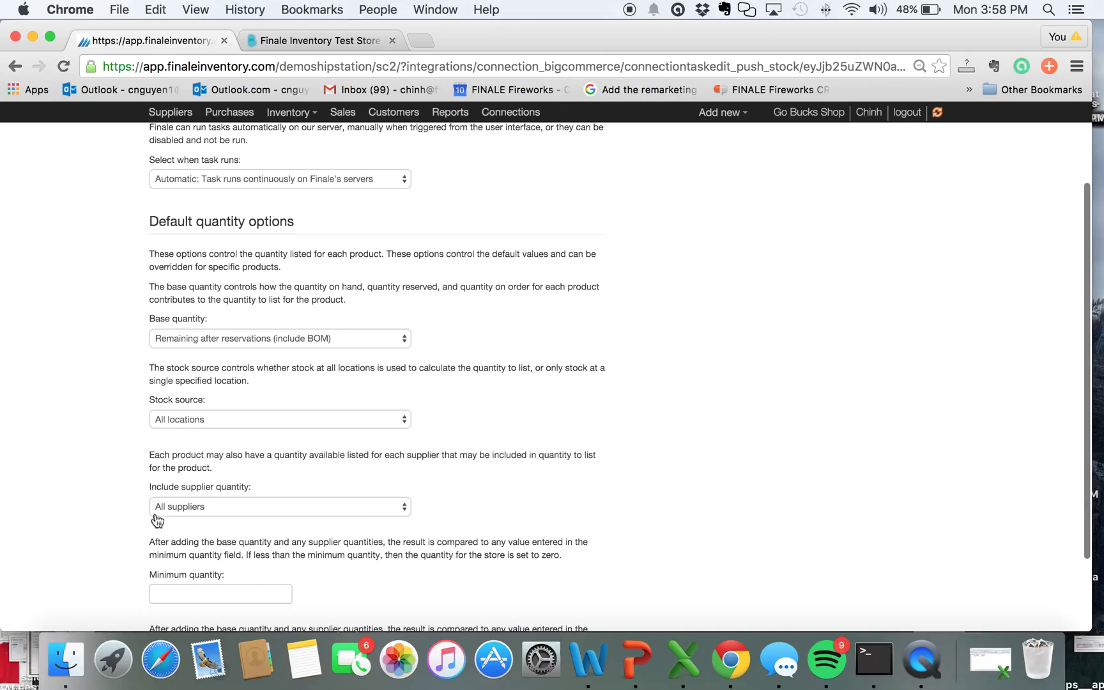
{"action": "left_click", "coordinate": [407, 507]}
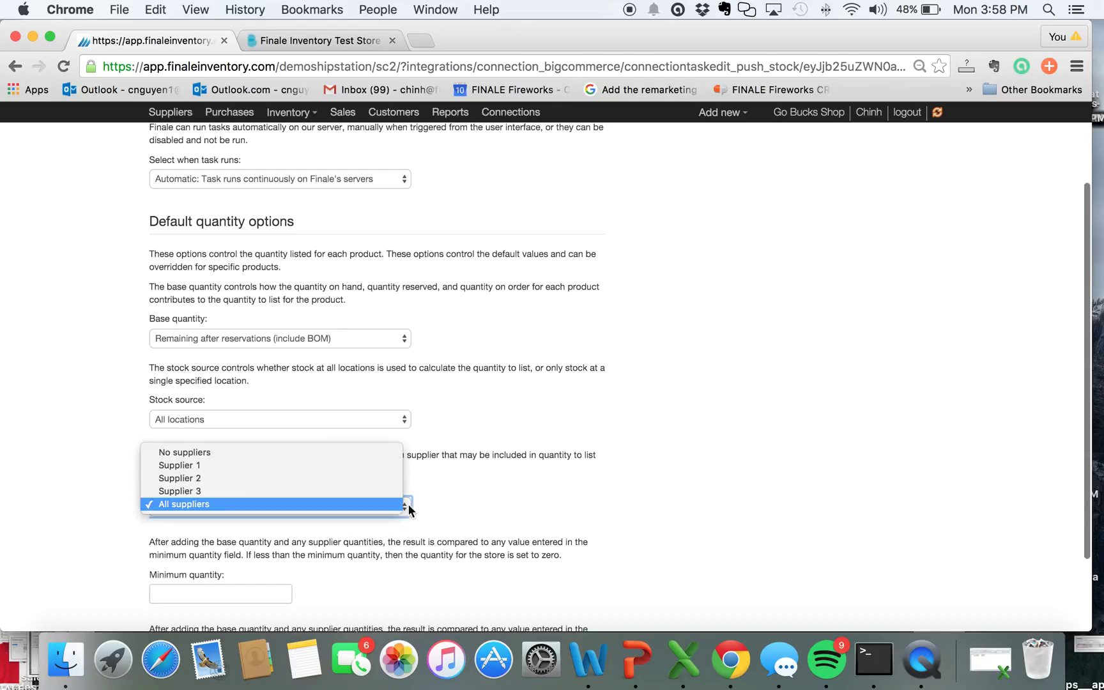
{"action": "left_click", "coordinate": [473, 511]}
{"action": "scroll", "coordinate": [678, 456], "scroll_direction": "down", "scroll_amount": 1}
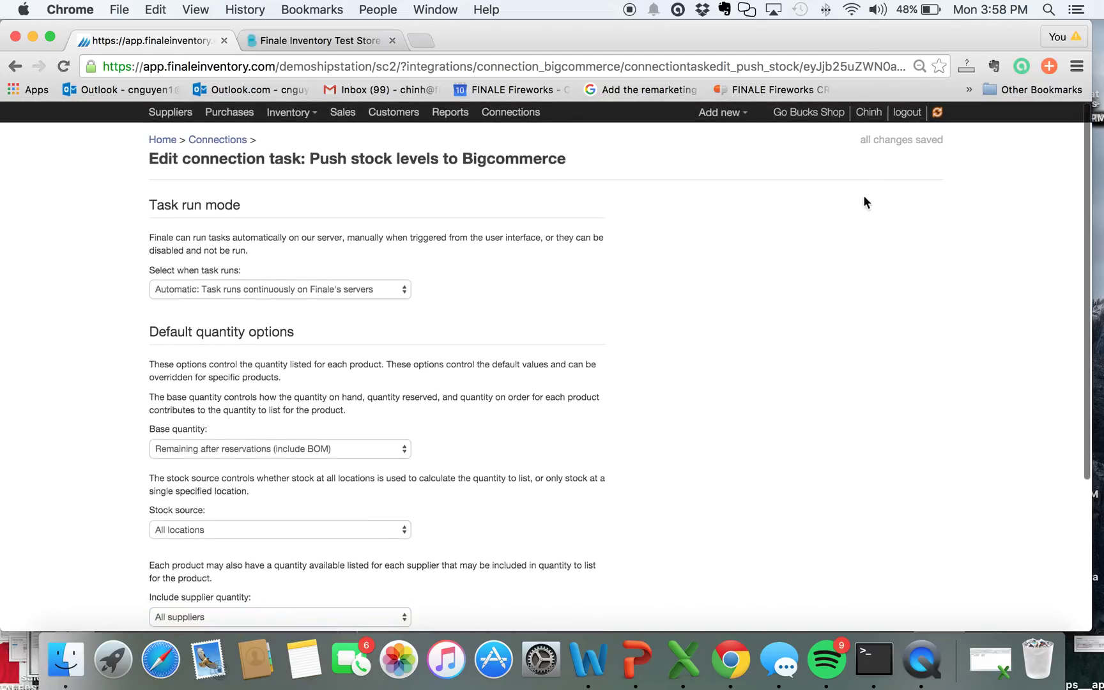
{"action": "left_click", "coordinate": [161, 141]}
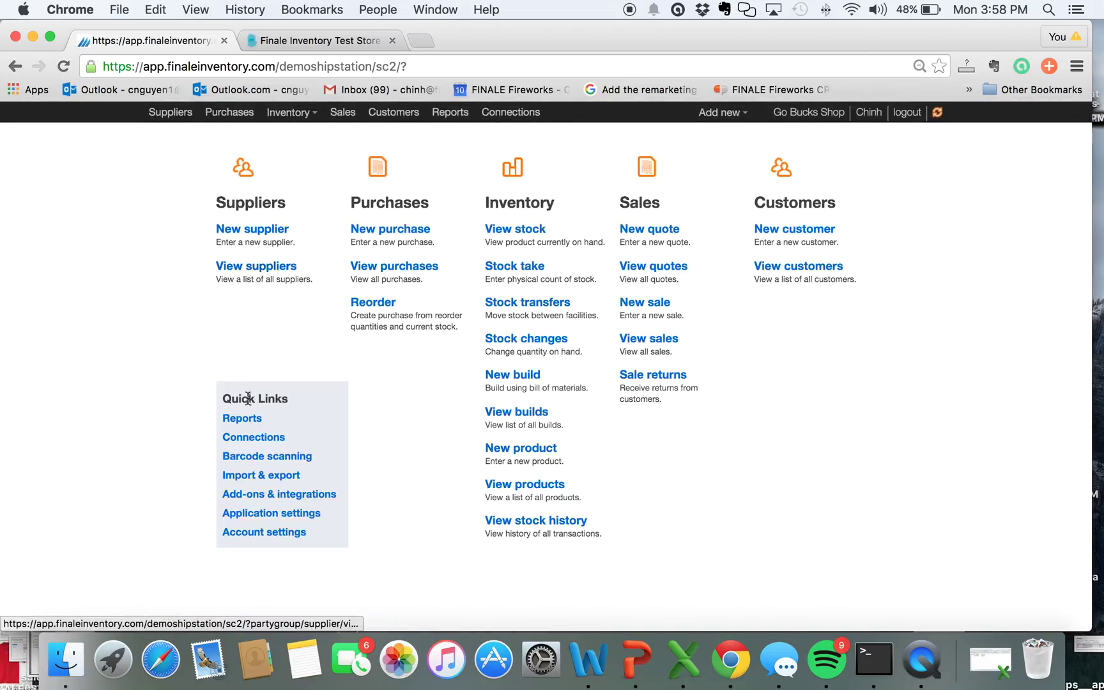
Print the Stock each store and product lookup report for BigCommerce, showing Blue at 1075
{"action": "left_click", "coordinate": [242, 421]}
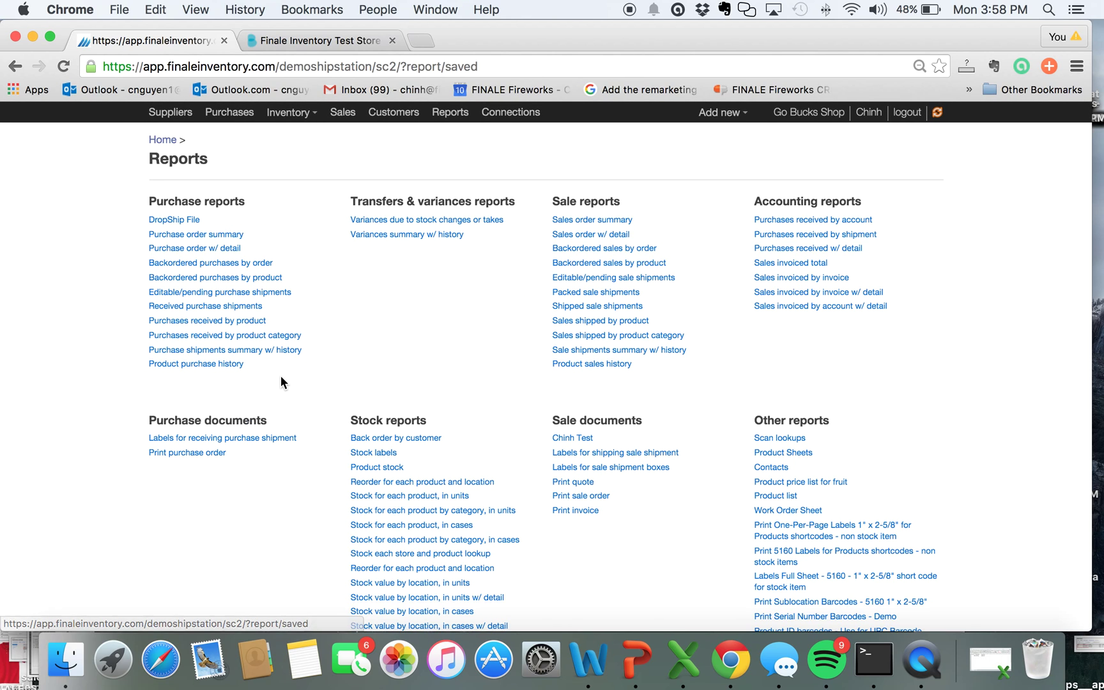
{"action": "scroll", "coordinate": [280, 380], "scroll_direction": "down", "scroll_amount": 3}
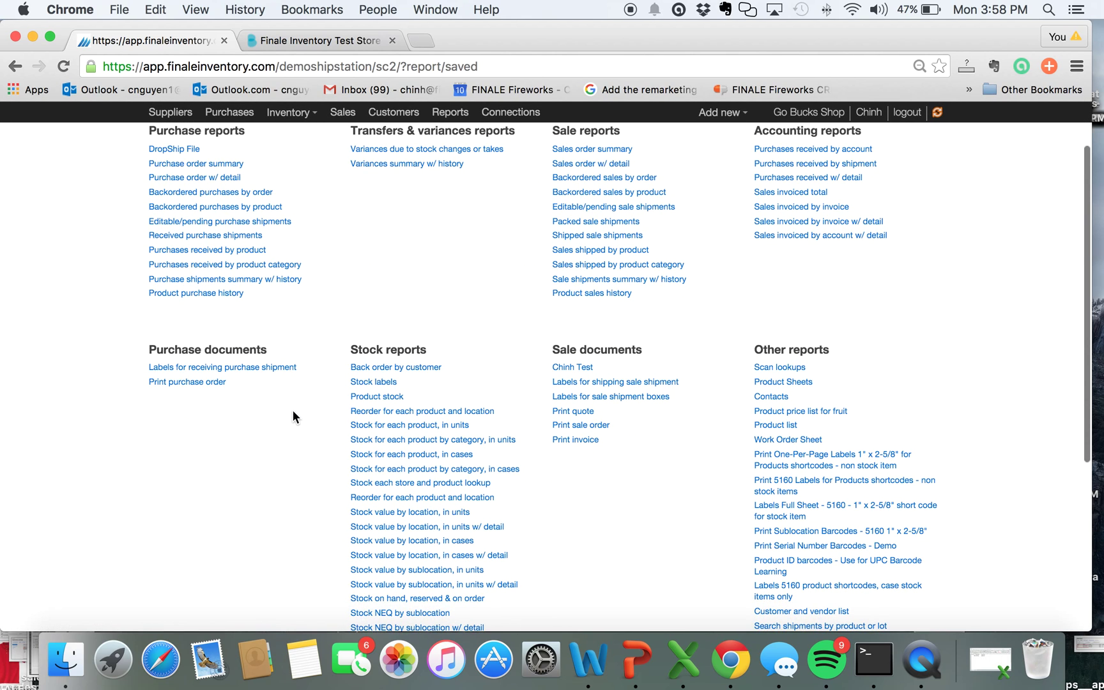
{"action": "left_click", "coordinate": [372, 484]}
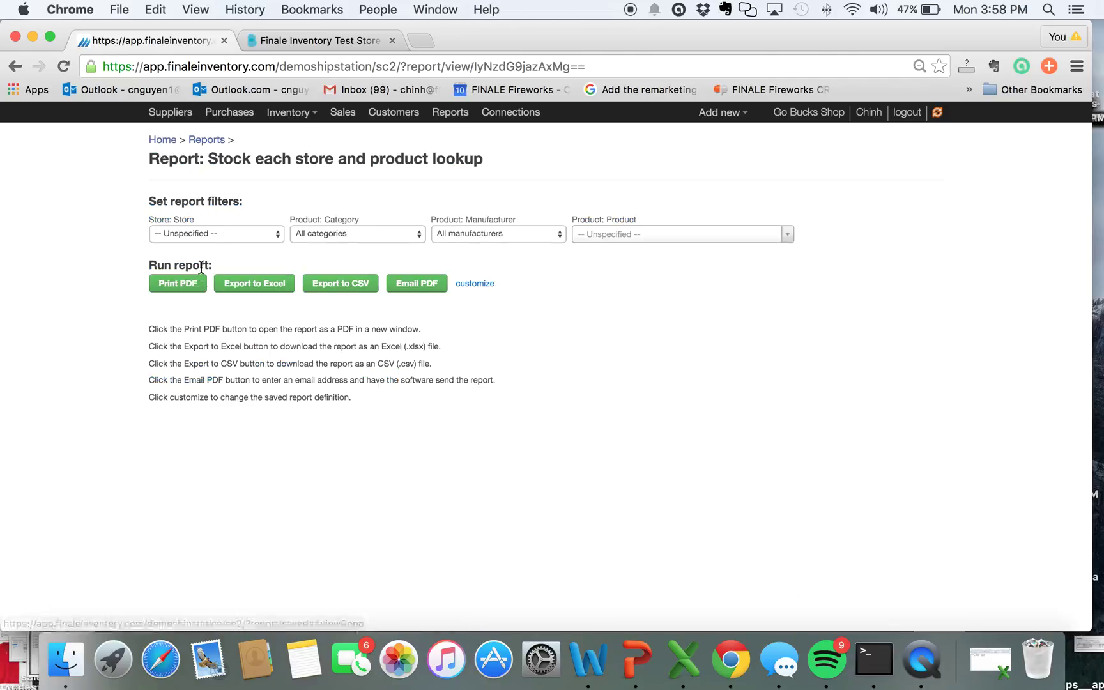
{"action": "left_click", "coordinate": [207, 231]}
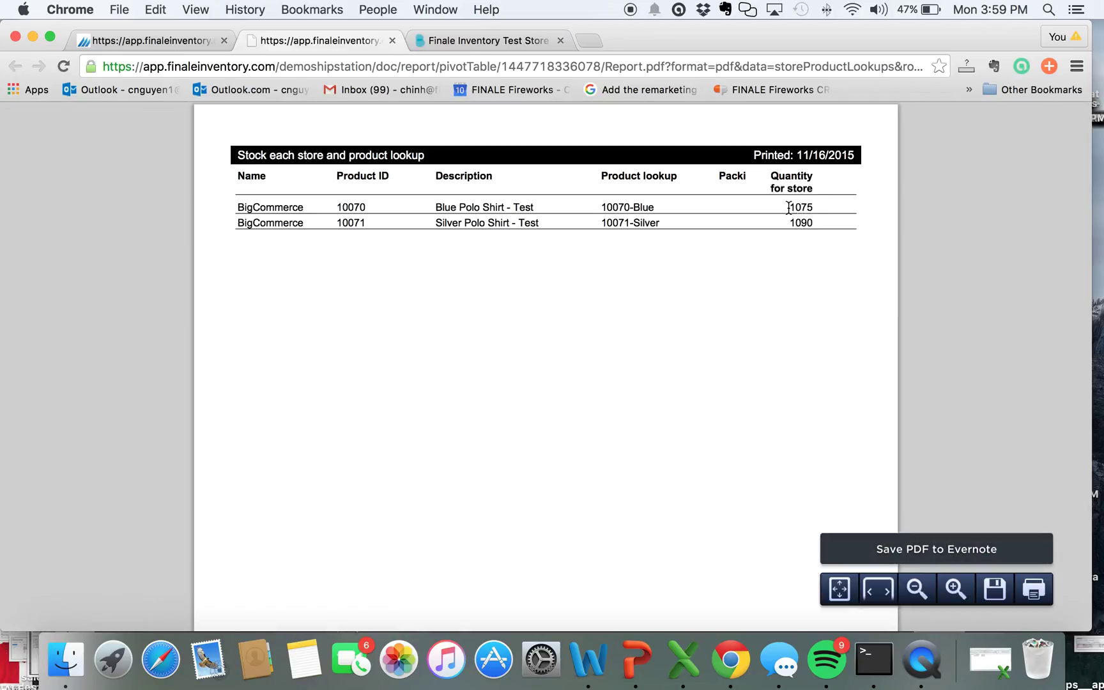
{"action": "left_click_drag", "start_coordinate": [787, 207], "coordinate": [815, 223]}
{"action": "left_click", "coordinate": [146, 43]}
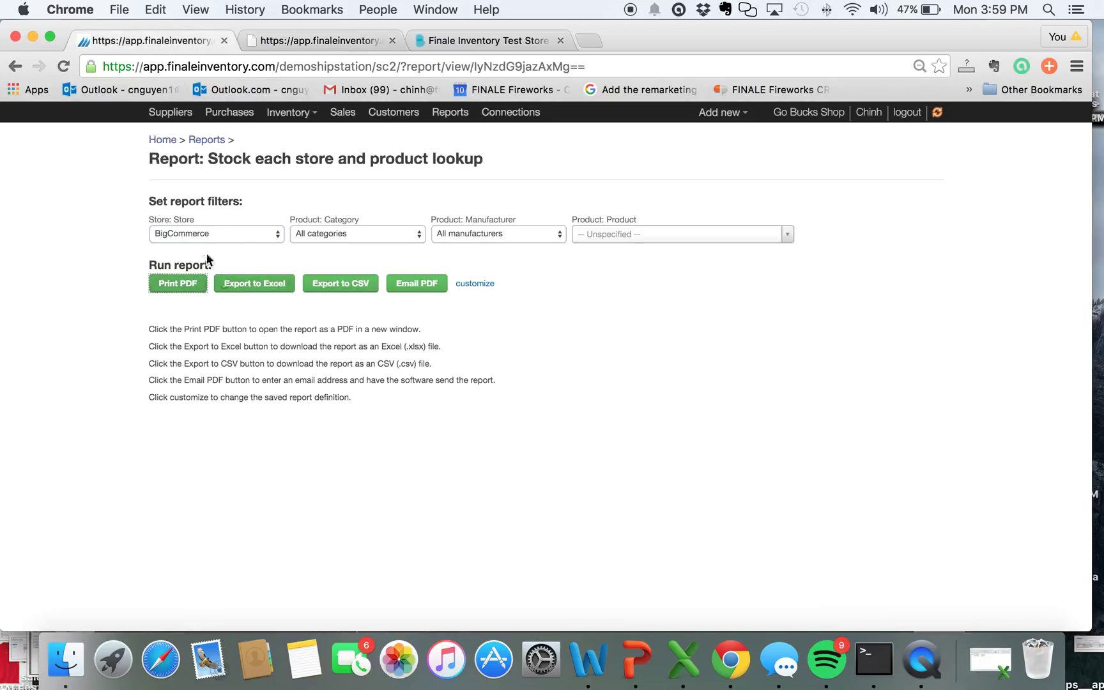
Run the BigCommerce stock push task immediately from Connections
{"action": "left_click", "coordinate": [160, 141]}
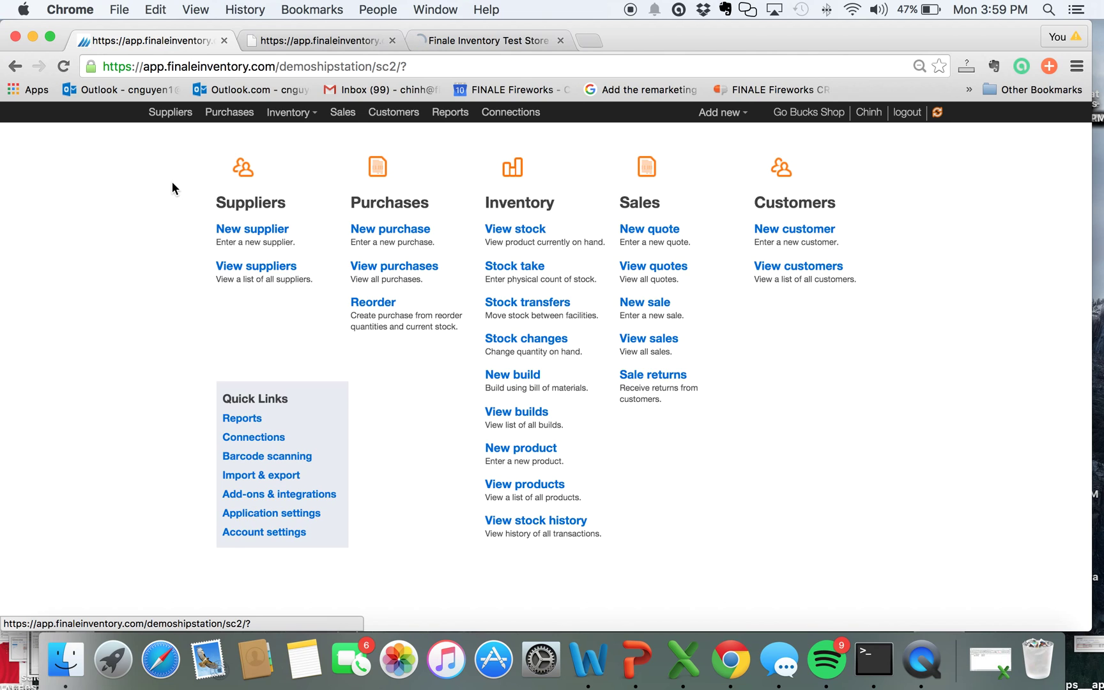
{"action": "left_click", "coordinate": [261, 442]}
{"action": "scroll", "coordinate": [498, 469], "scroll_direction": "down", "scroll_amount": 15}
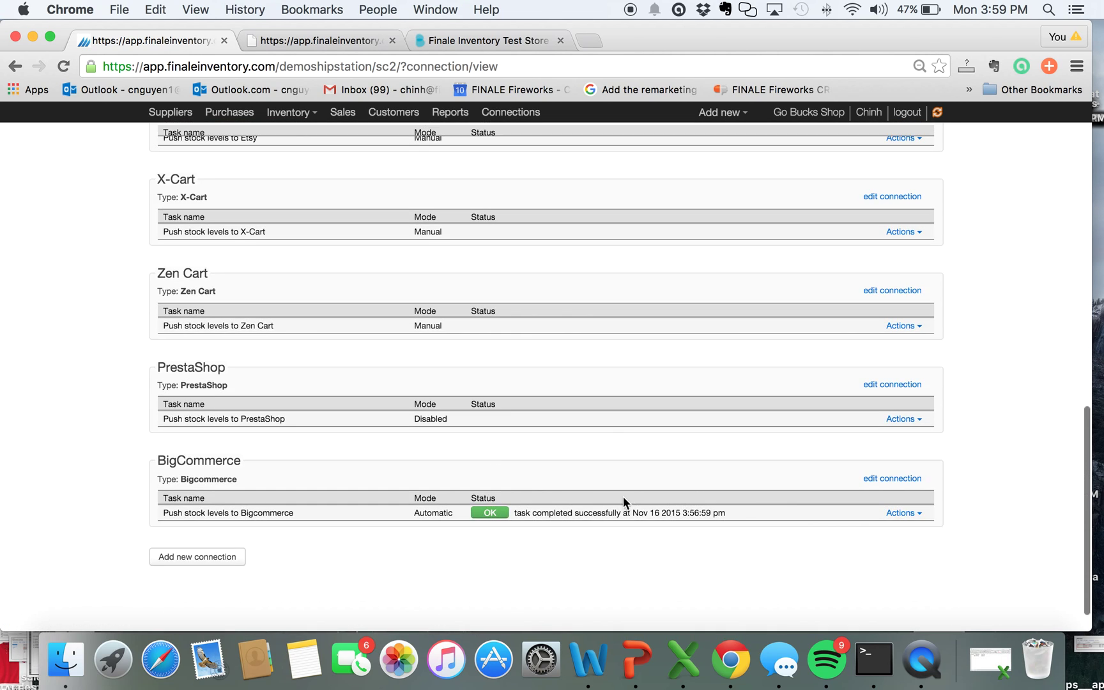
{"action": "left_click", "coordinate": [902, 513]}
{"action": "left_click", "coordinate": [885, 543]}
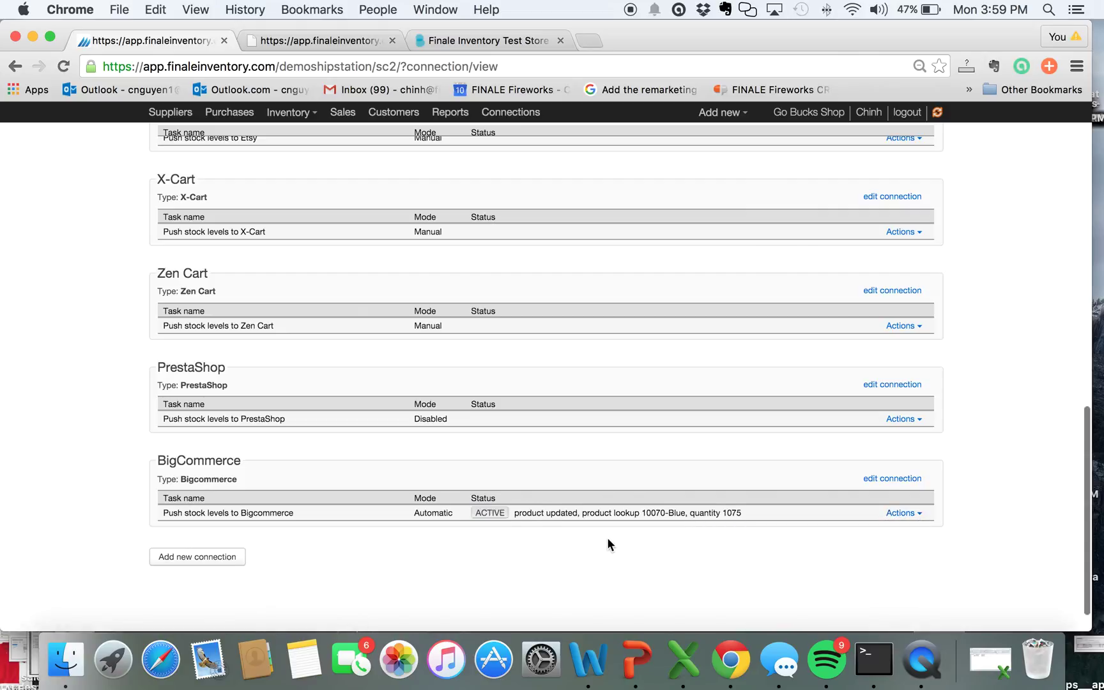
View the BigCommerce task status log showing 10070-Blue at 1075 and 10071-Silver at 1090
{"action": "left_click", "coordinate": [902, 513]}
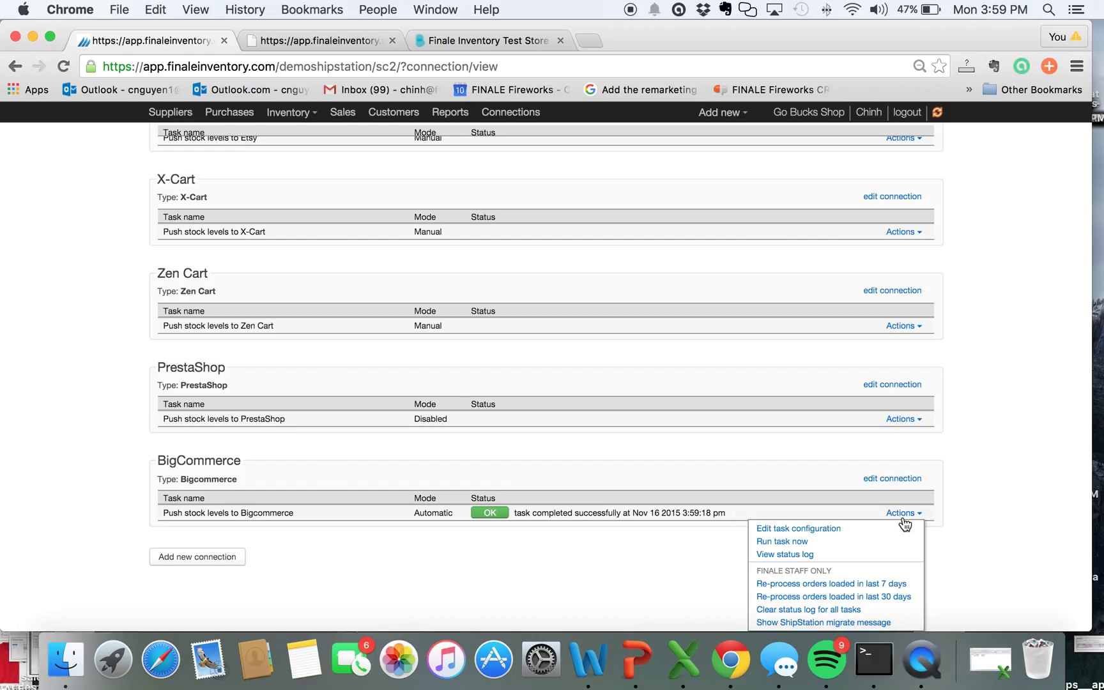
{"action": "left_click", "coordinate": [893, 553]}
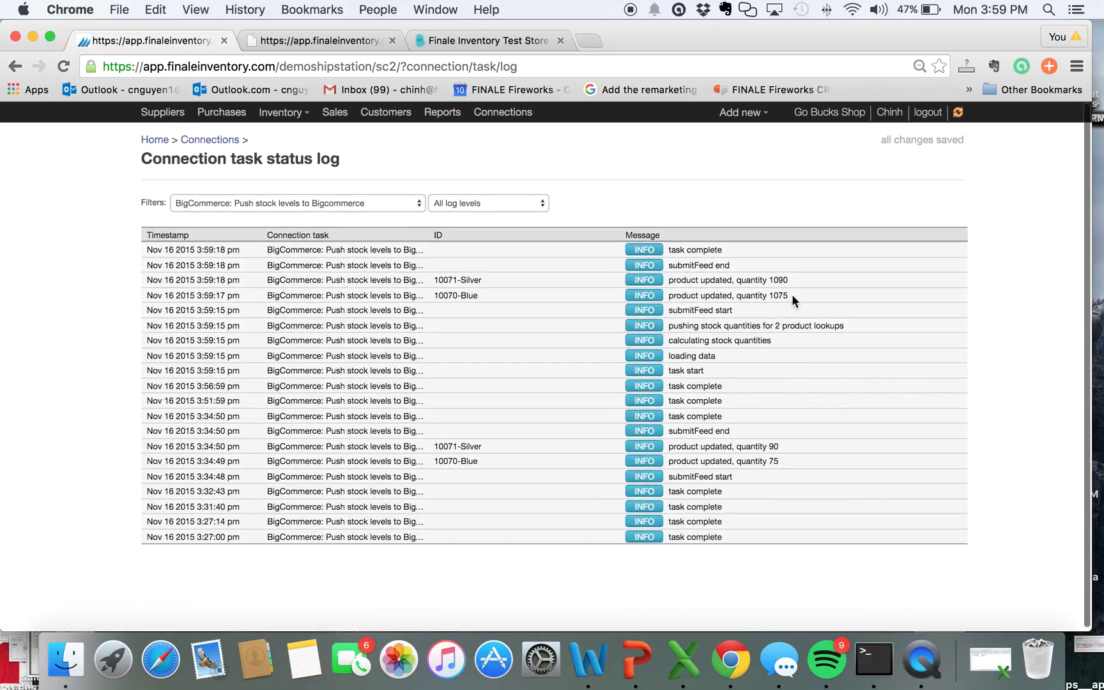
{"action": "scroll", "coordinate": [474, 294], "scroll_direction": "down", "scroll_amount": 1}
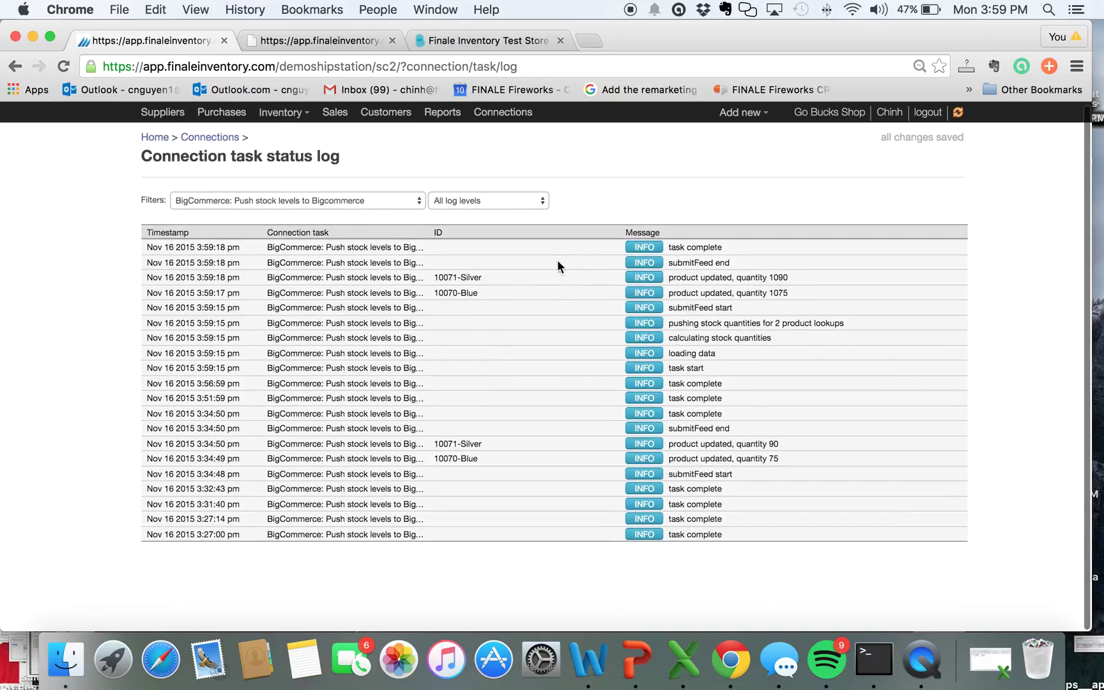
Reload Cotton Polo Short in BigCommerce and view its SKUs: 10070-Blue 1075, 10071-Silver 1090
{"action": "left_click", "coordinate": [471, 38]}
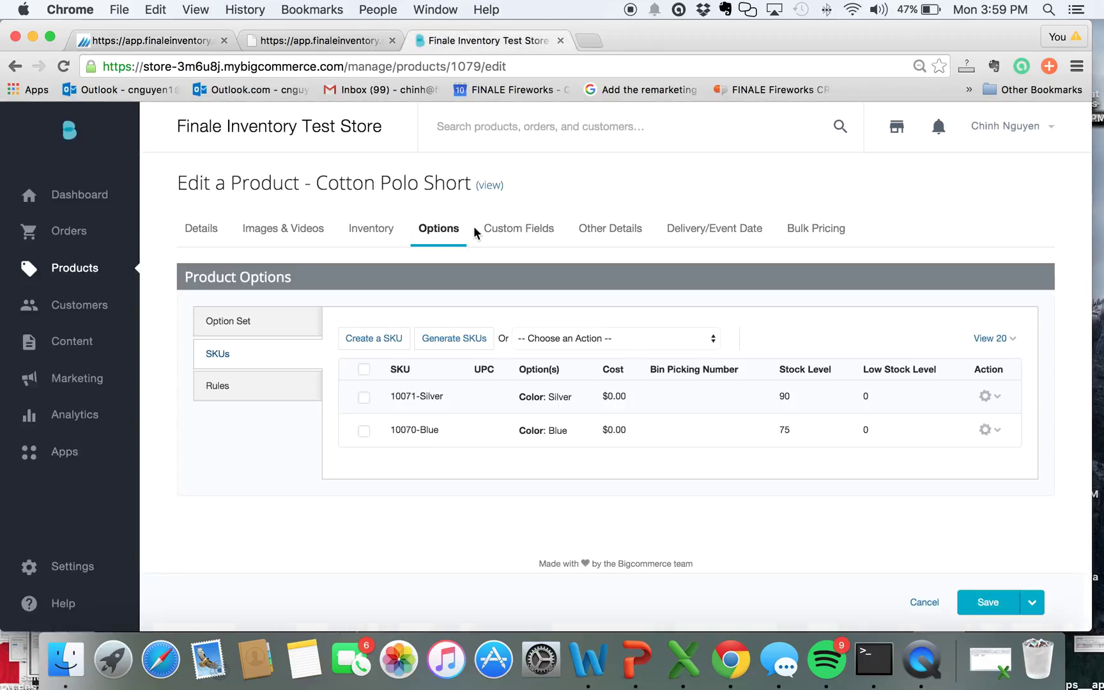
{"action": "left_click", "coordinate": [64, 68]}
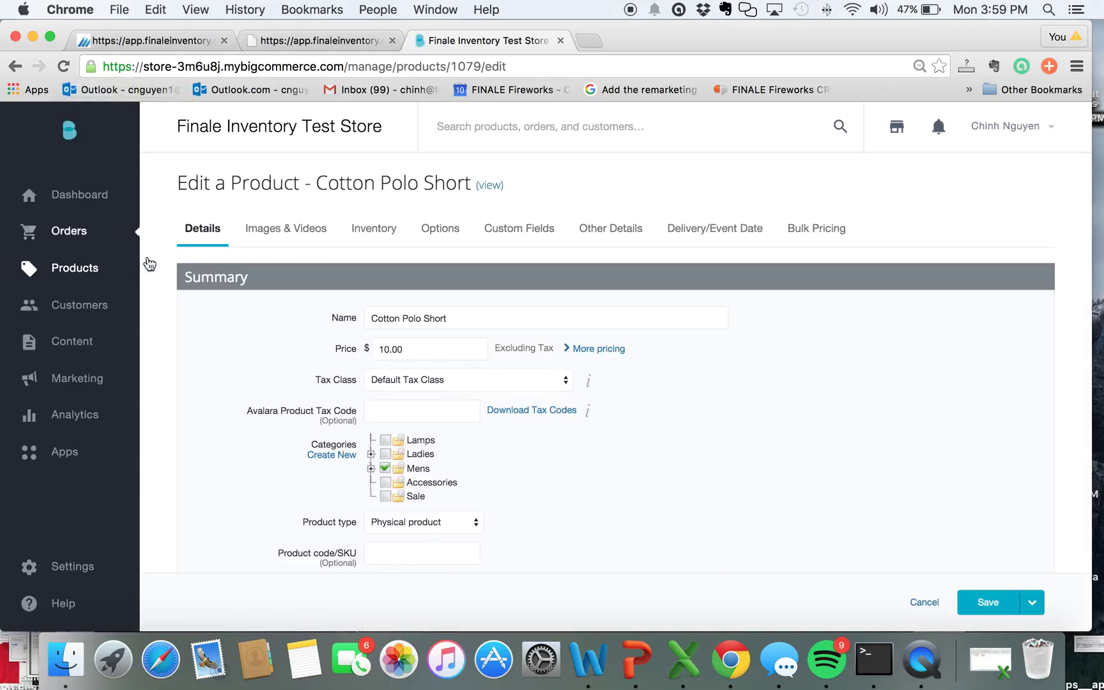
{"action": "left_click", "coordinate": [431, 230]}
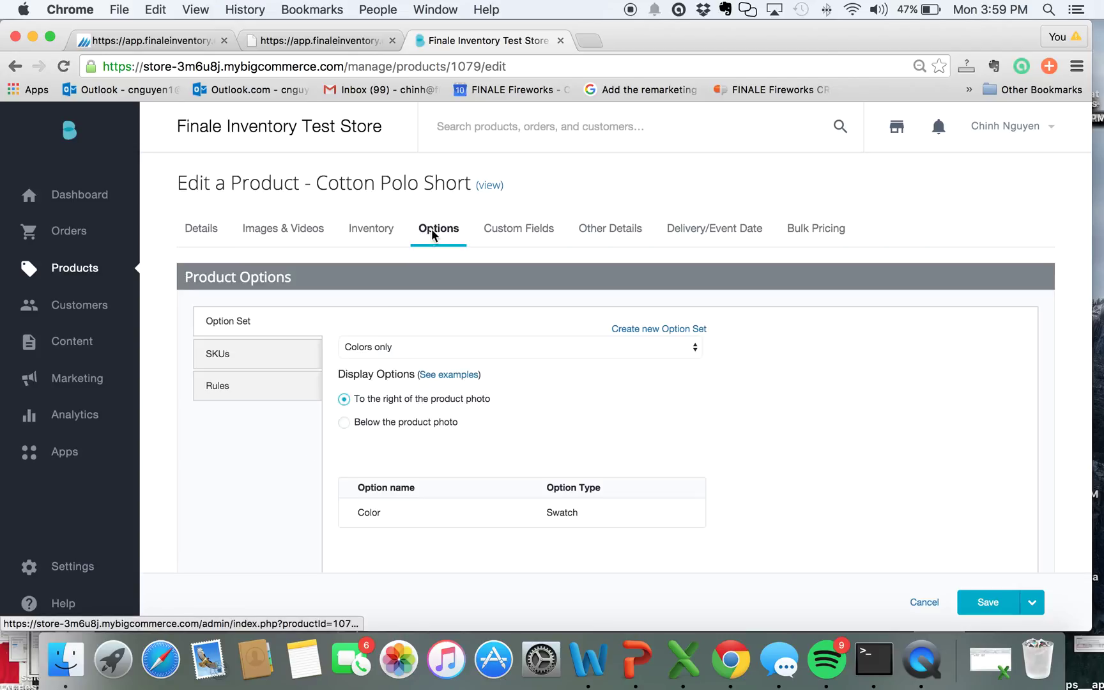
{"action": "left_click", "coordinate": [225, 361]}
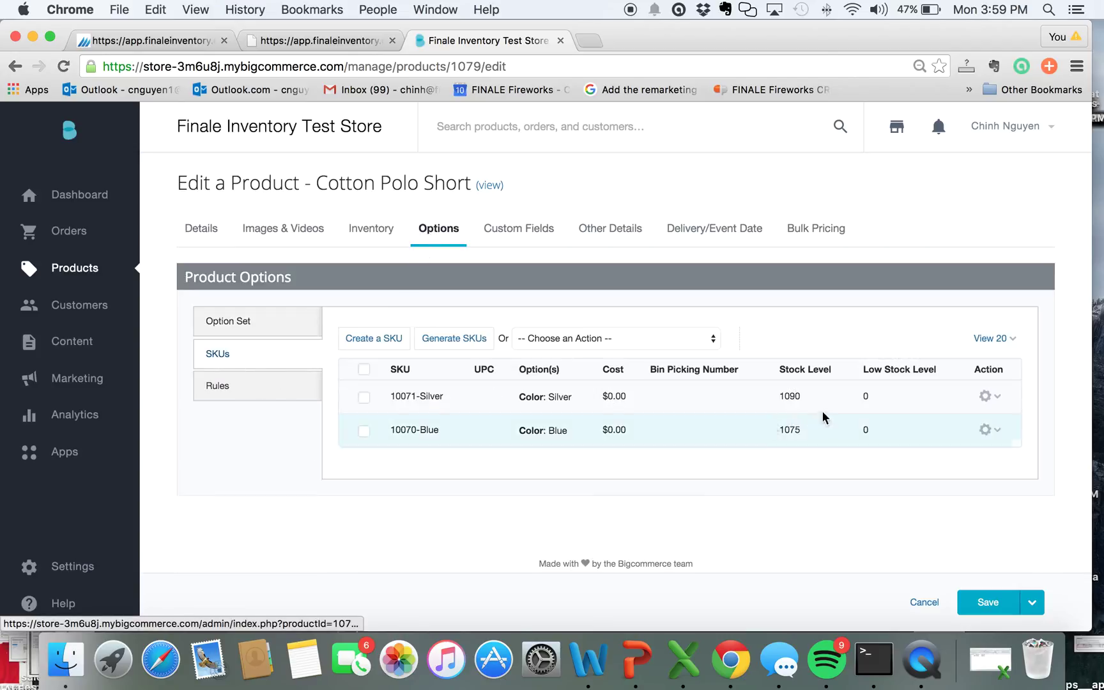